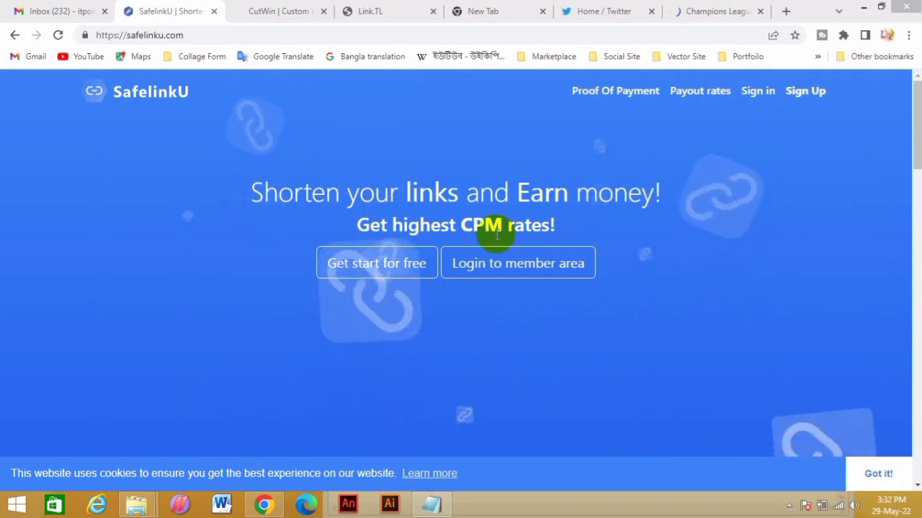
Go to safelinku.com in the browser
click(264, 33)
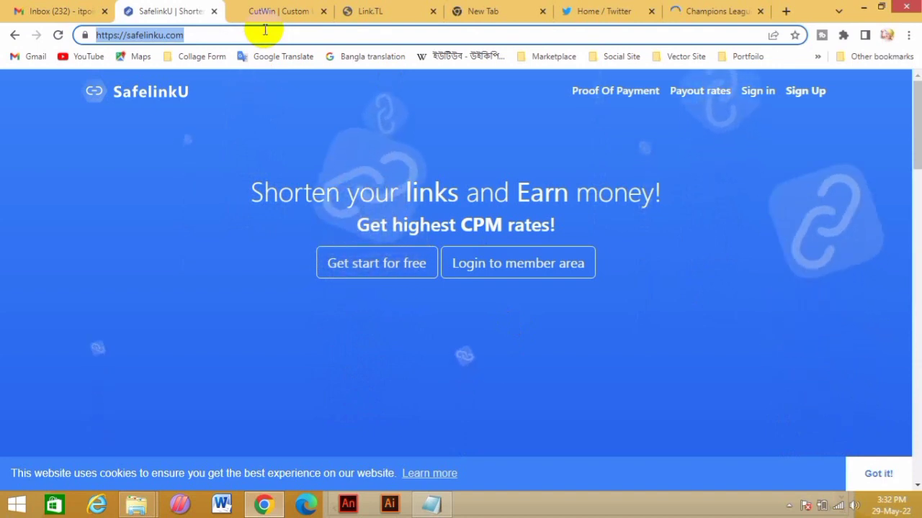
text(safeli)
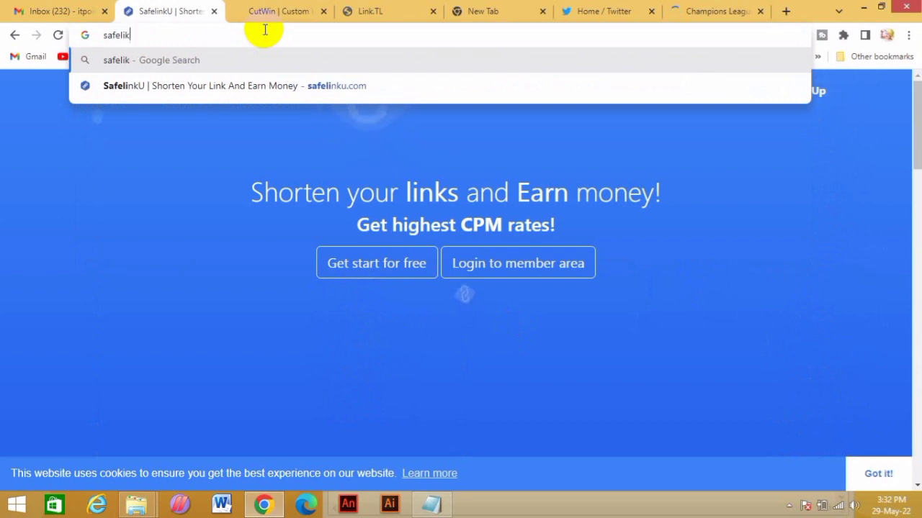
text(nk)
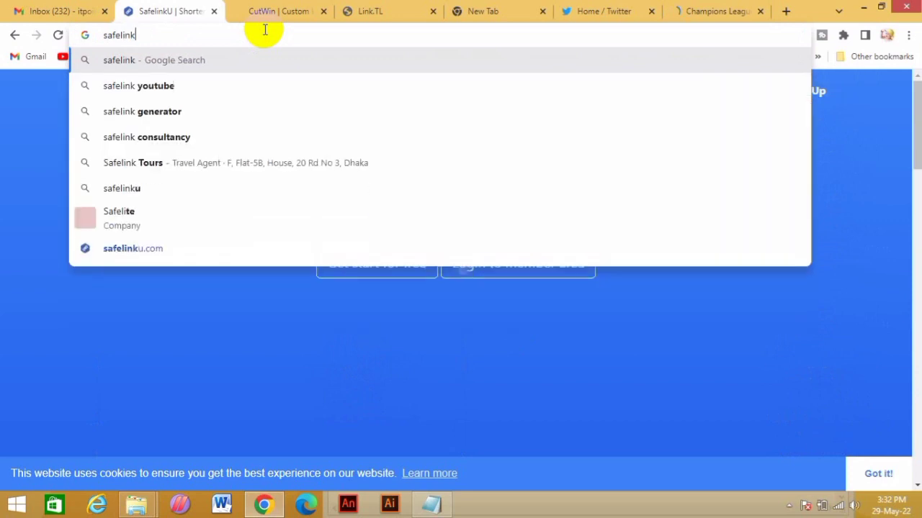
key(BackSpace)
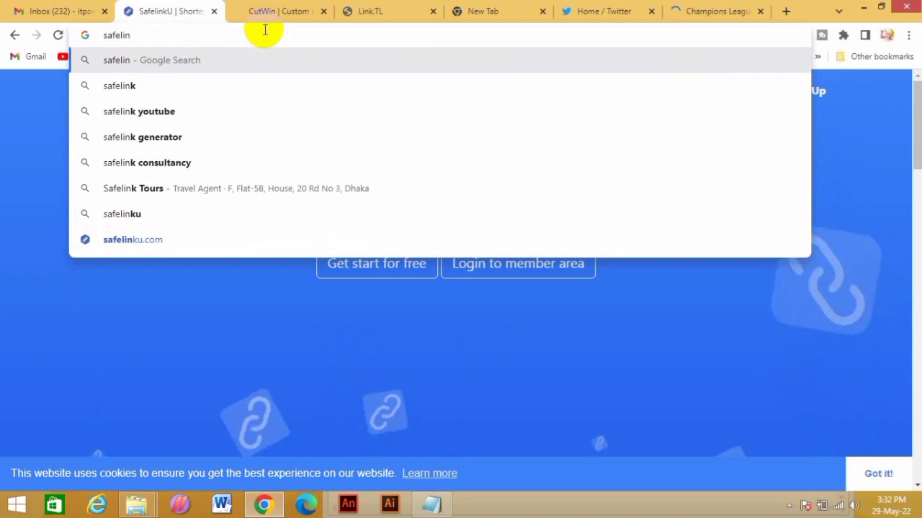
text(ku.com)
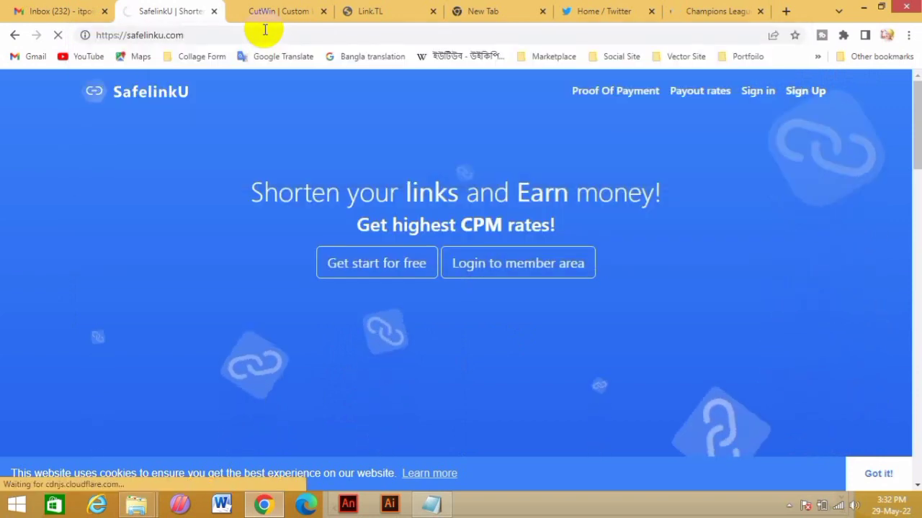
key(Return)
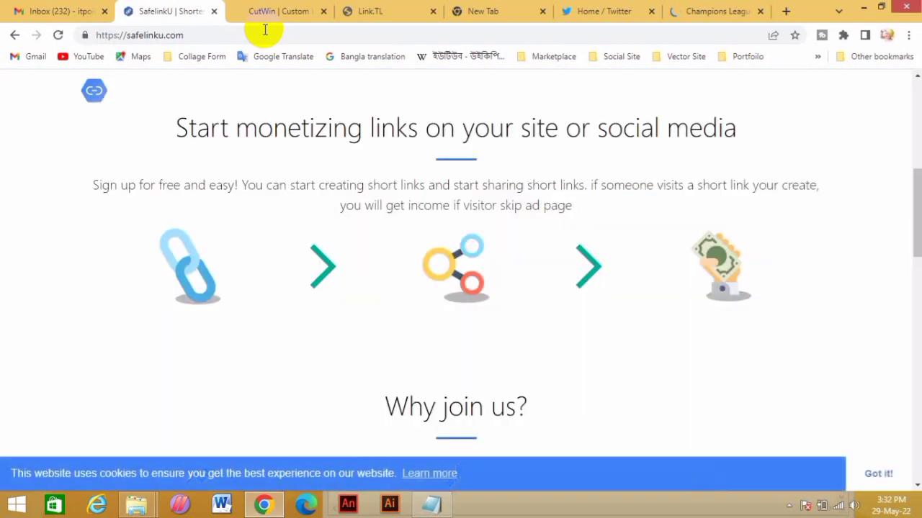
scroll(267, 216, up, 5)
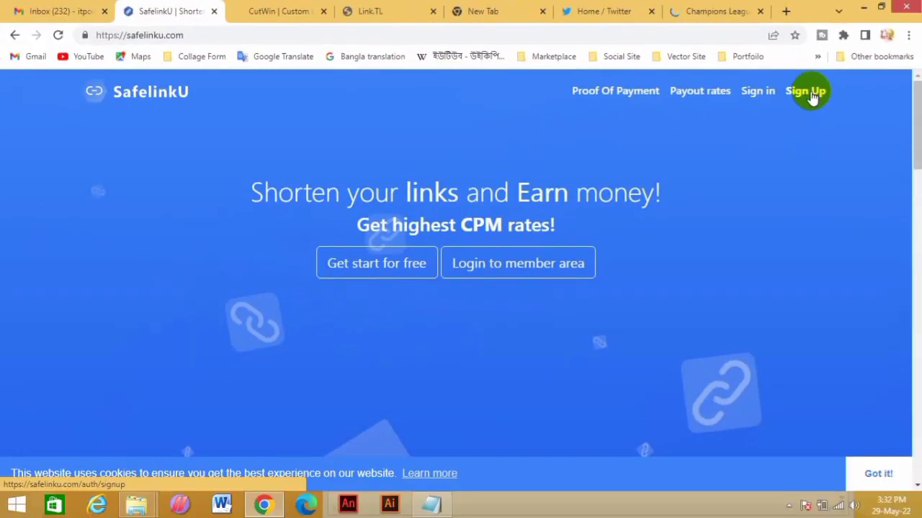
Open the SafelinkU sign-up form and enter your name, e-mail address and password twice
click(811, 96)
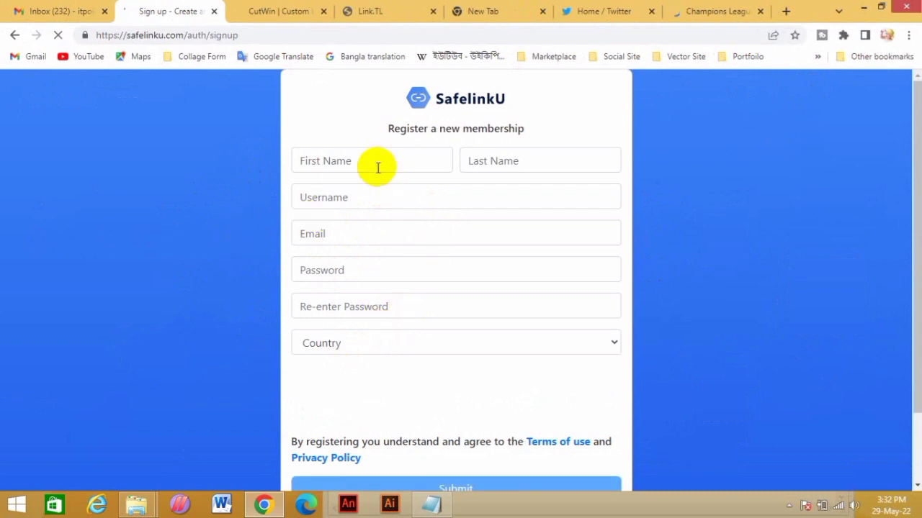
click(530, 167)
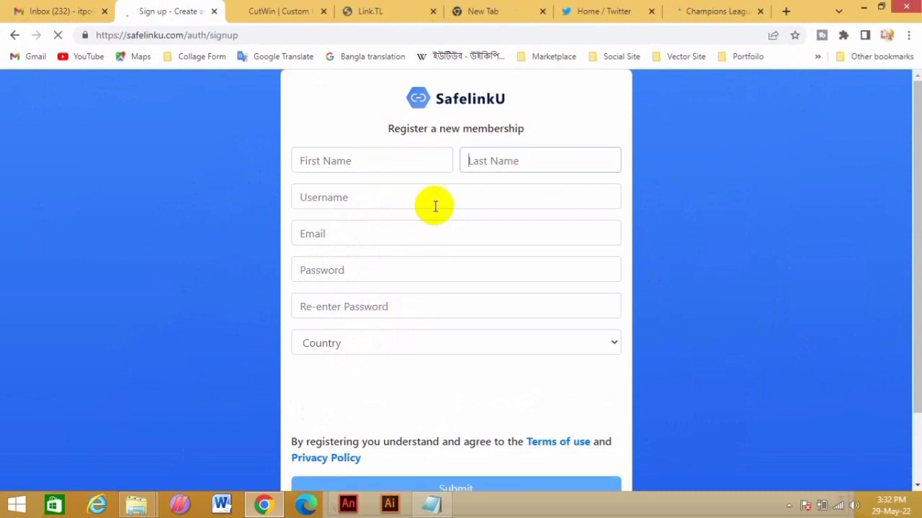
click(342, 197)
click(352, 235)
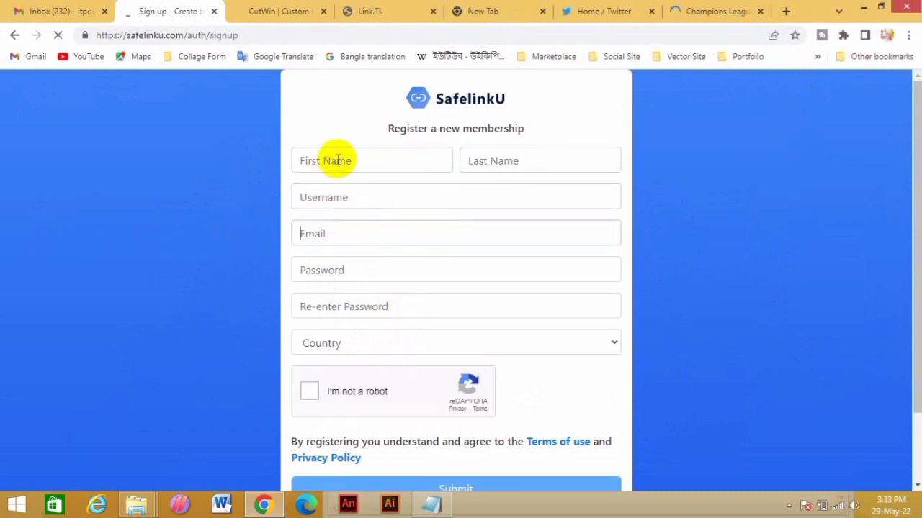
click(337, 161)
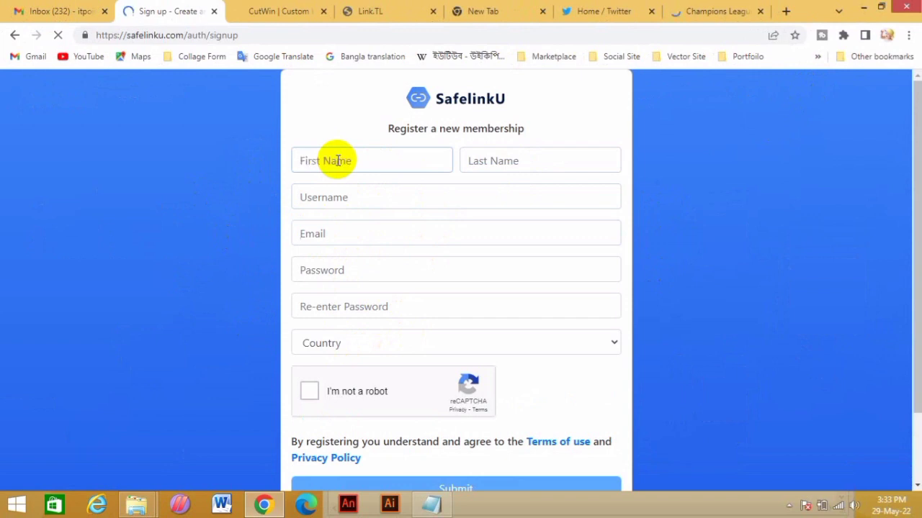
text(akash1122)
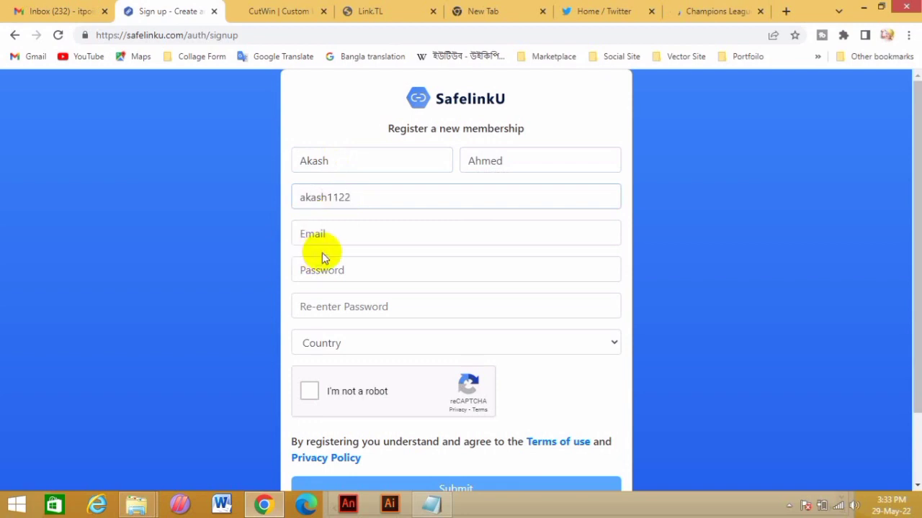
click(335, 236)
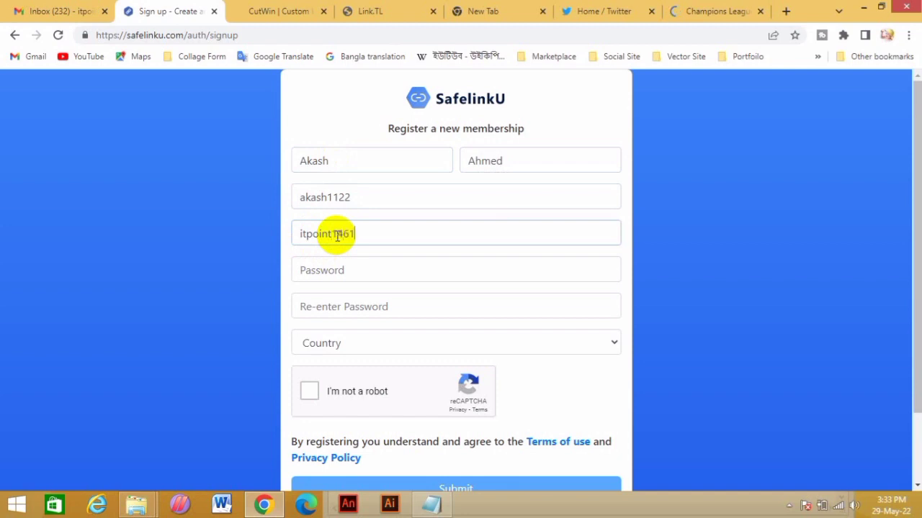
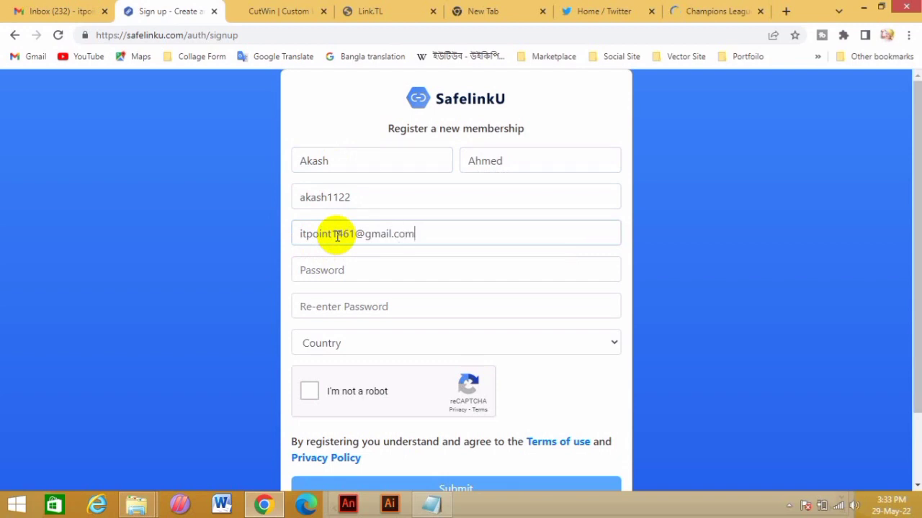
click(340, 270)
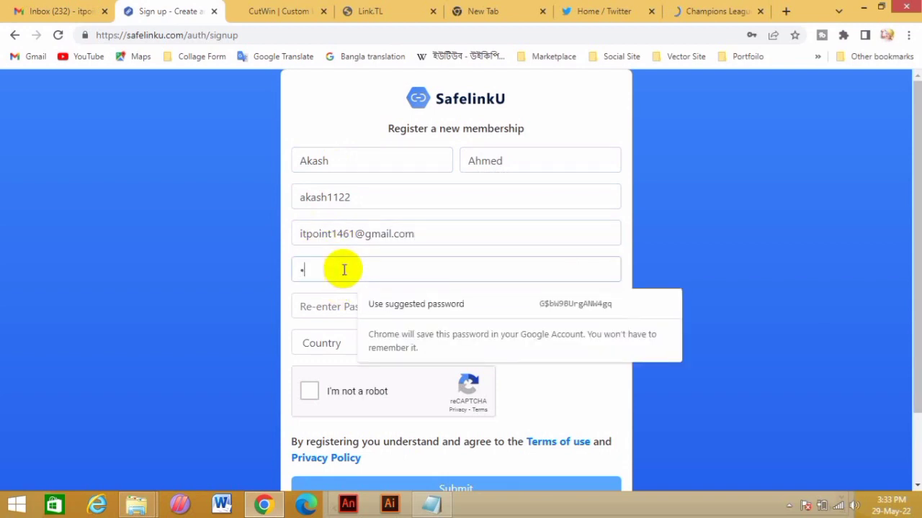
text(•••••••)
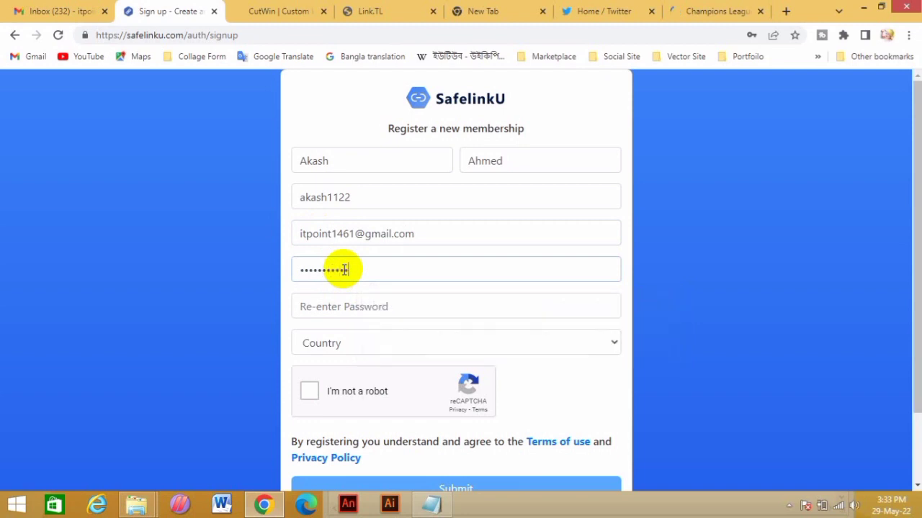
click(484, 304)
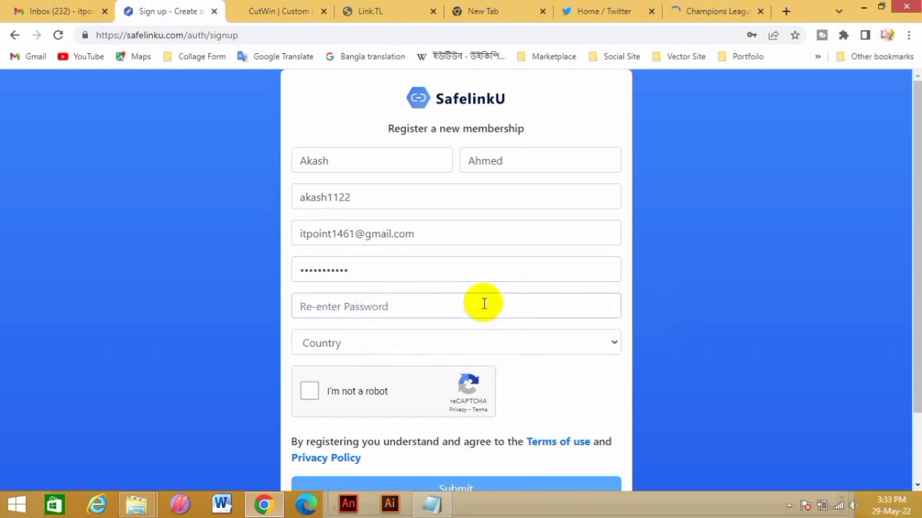
text(••)
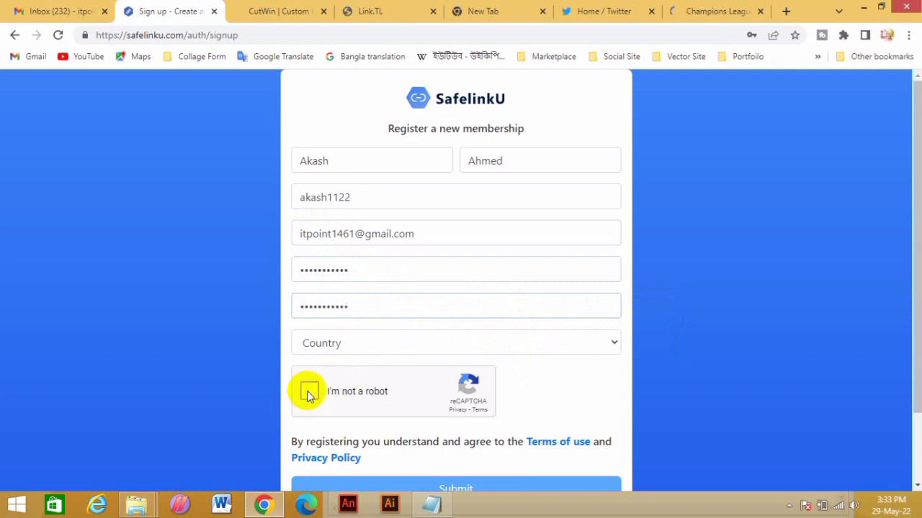
Choose Bangladesh as the country, tick the reCAPTCHA and submit the registration
click(385, 350)
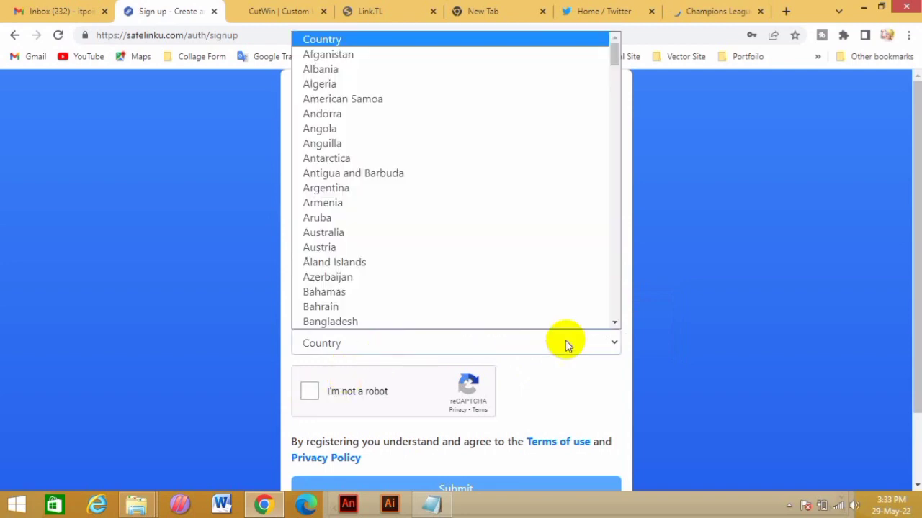
click(353, 322)
click(311, 391)
scroll(352, 381, down, 1)
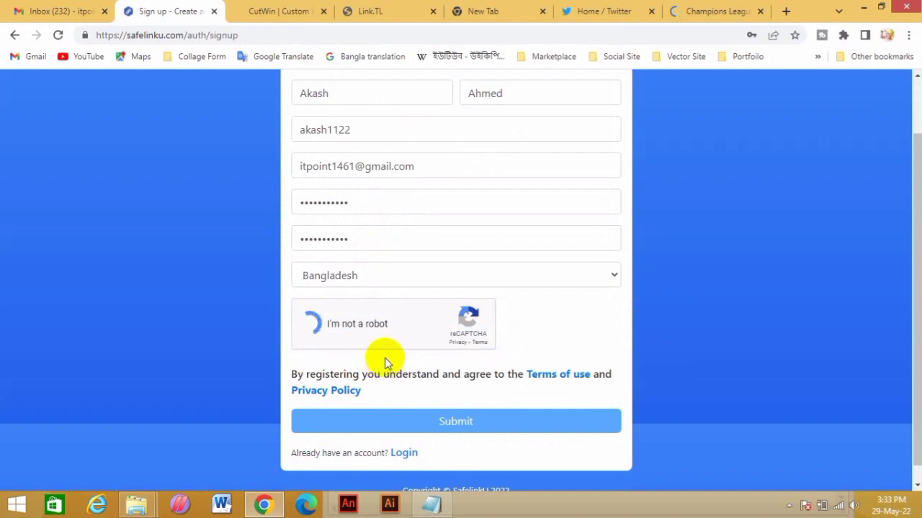
click(467, 427)
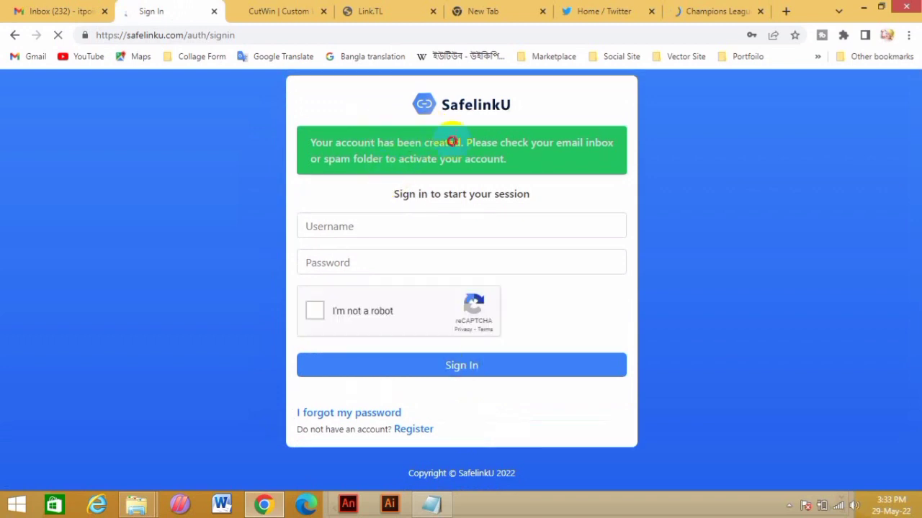
drag(452, 142, 710, 199)
Save the new password in Chrome, then open the SafelinkU activation email in the refreshed Gmail inbox
click(720, 228)
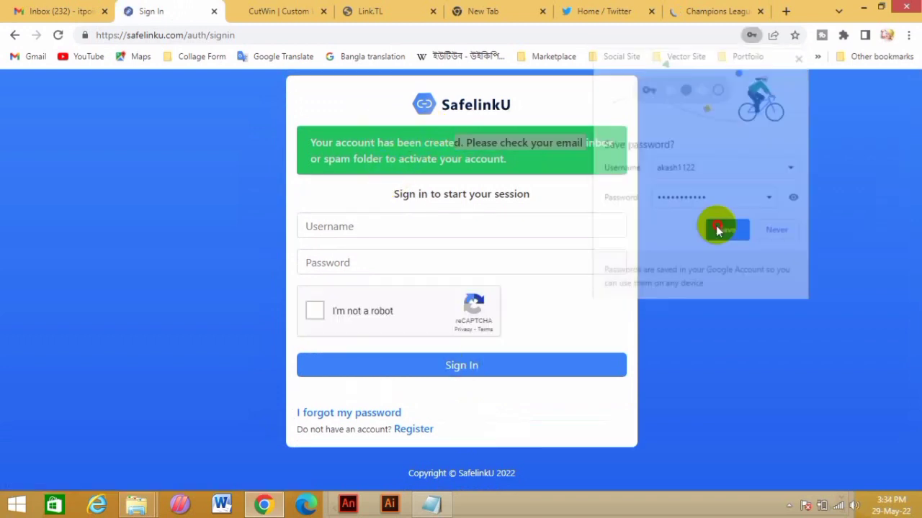
click(59, 12)
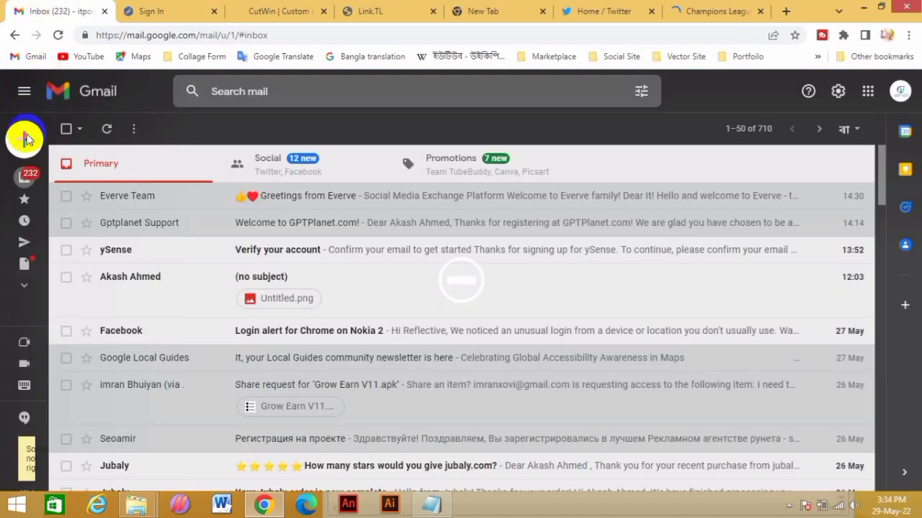
click(59, 35)
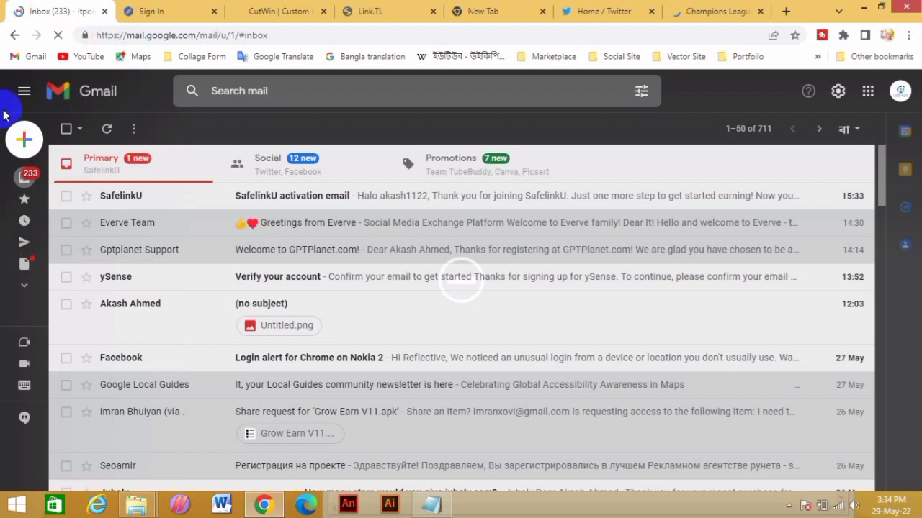
click(286, 198)
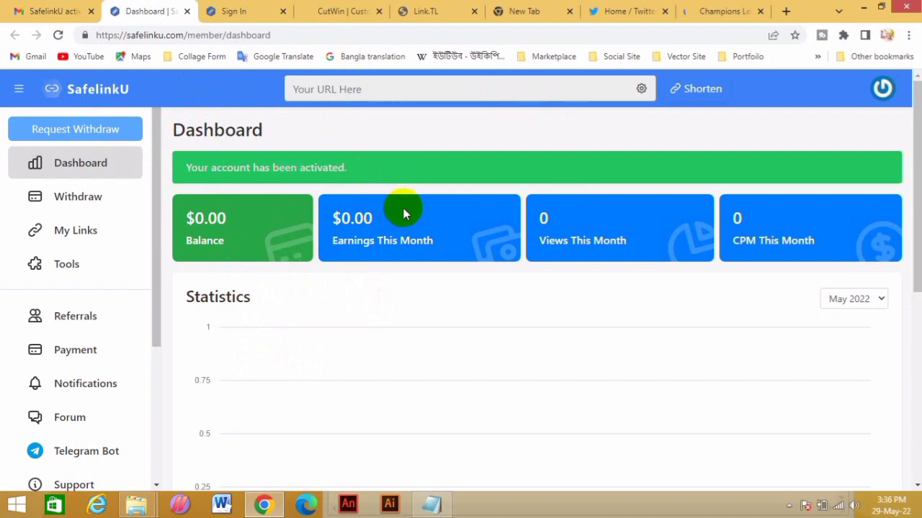
Look over the zero-earnings dashboard statistics, then switch to the BBC Sport Champions League page
scroll(404, 212, down, 1)
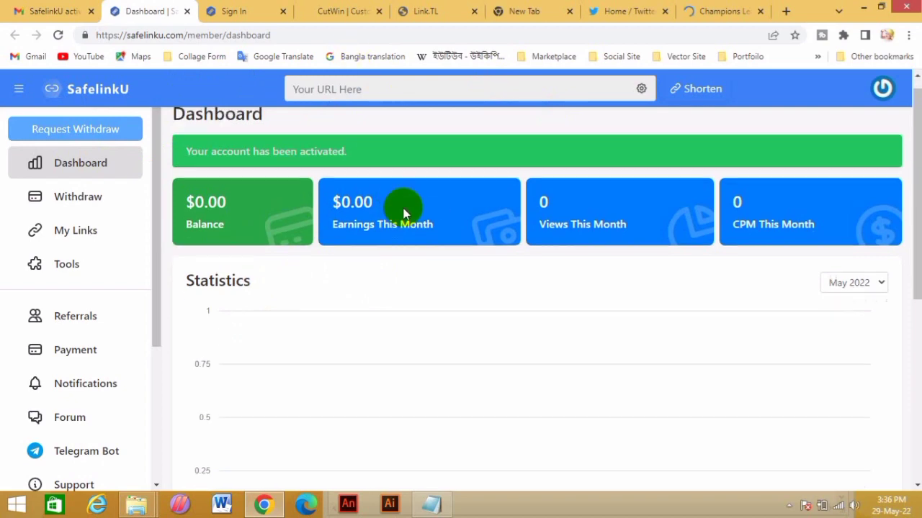
scroll(424, 198, up, 1)
scroll(273, 312, down, 4)
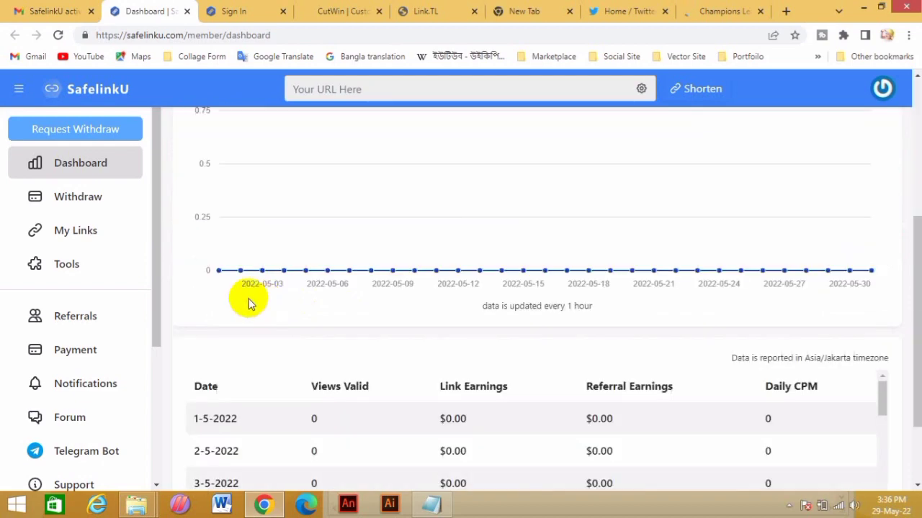
scroll(247, 303, up, 3)
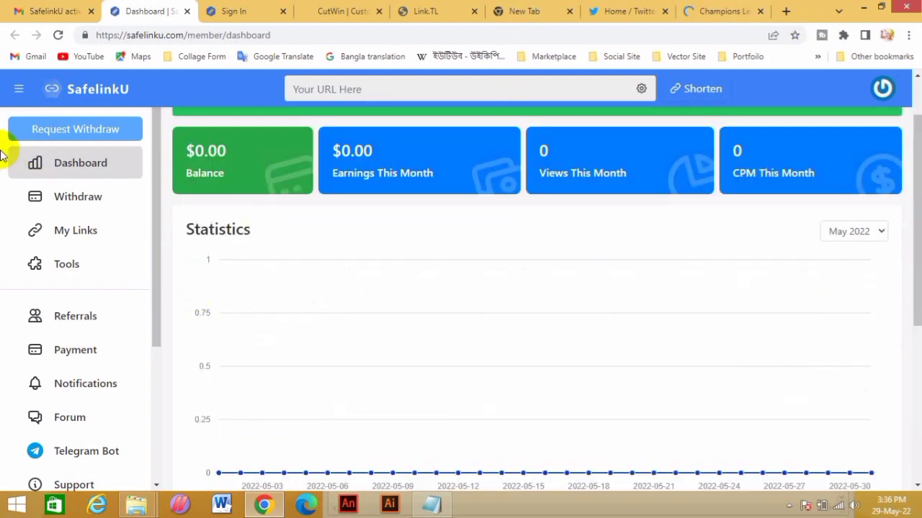
scroll(339, 199, up, 1)
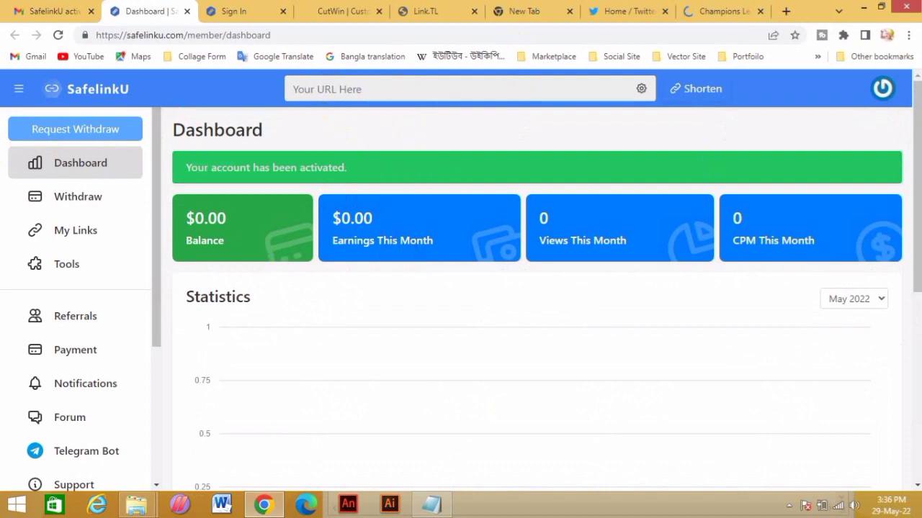
drag(909, 175, 916, 88)
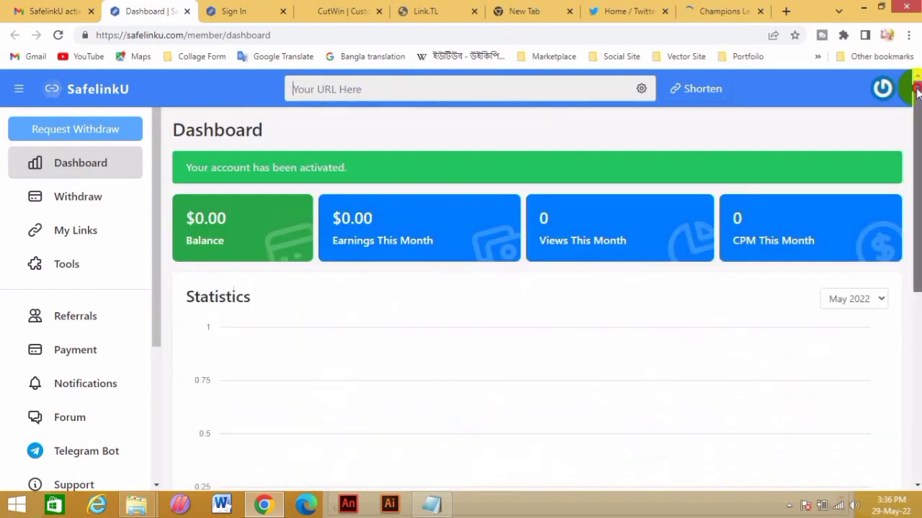
drag(155, 221, 164, 154)
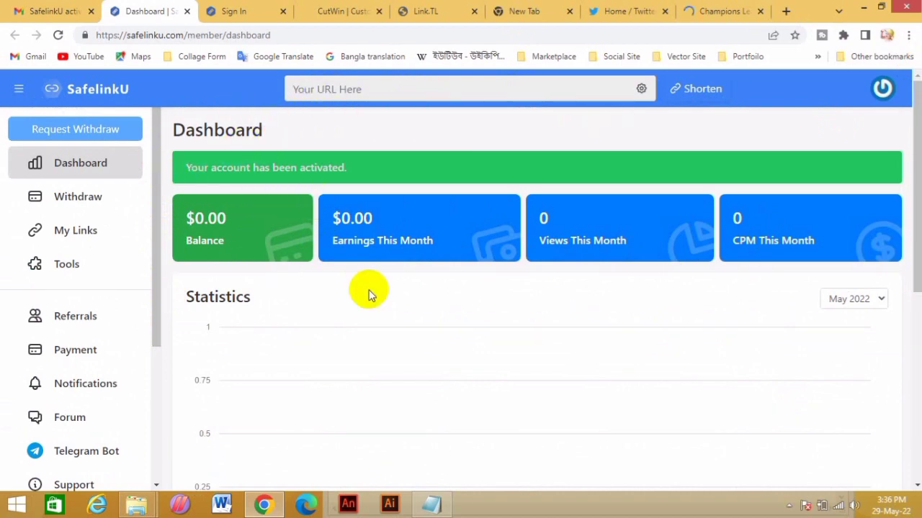
click(721, 10)
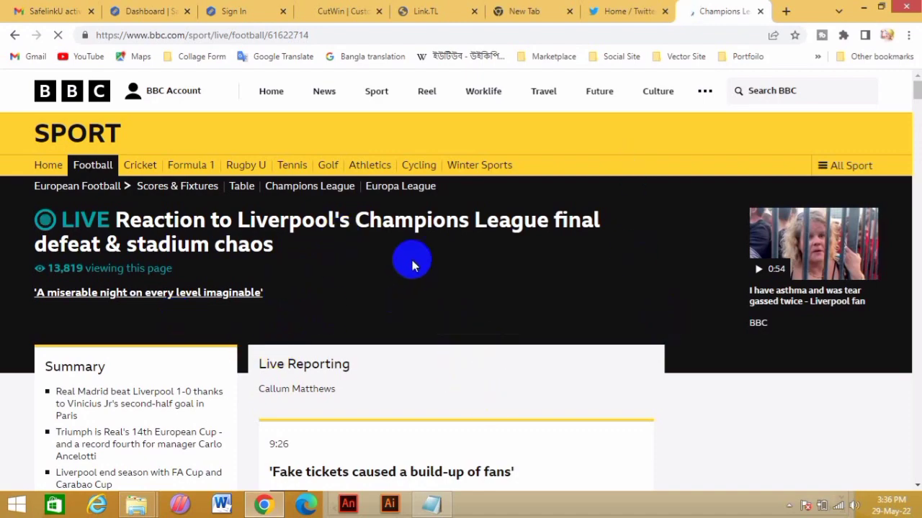
Scroll the Champions League live page, then go to the BBC homepage
scroll(411, 261, down, 4)
scroll(413, 263, down, 10)
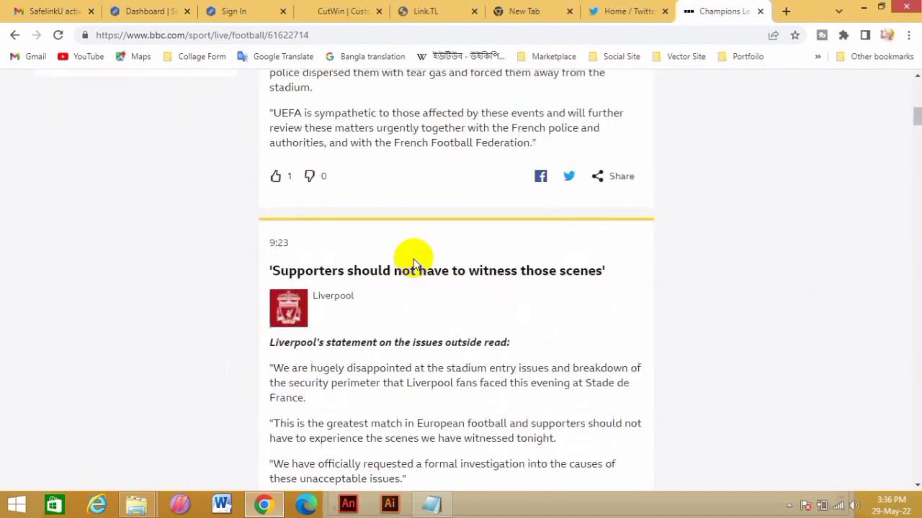
scroll(411, 265, down, 3)
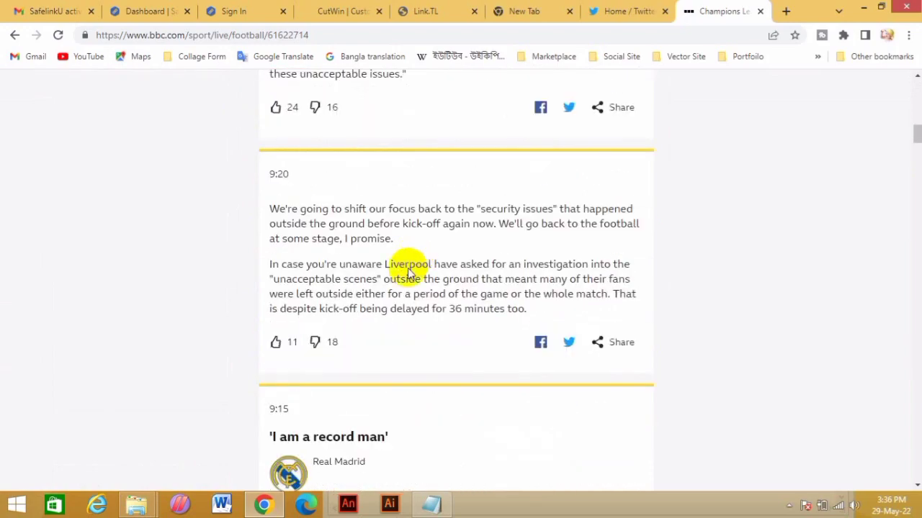
scroll(201, 302, up, 5)
scroll(203, 302, up, 12)
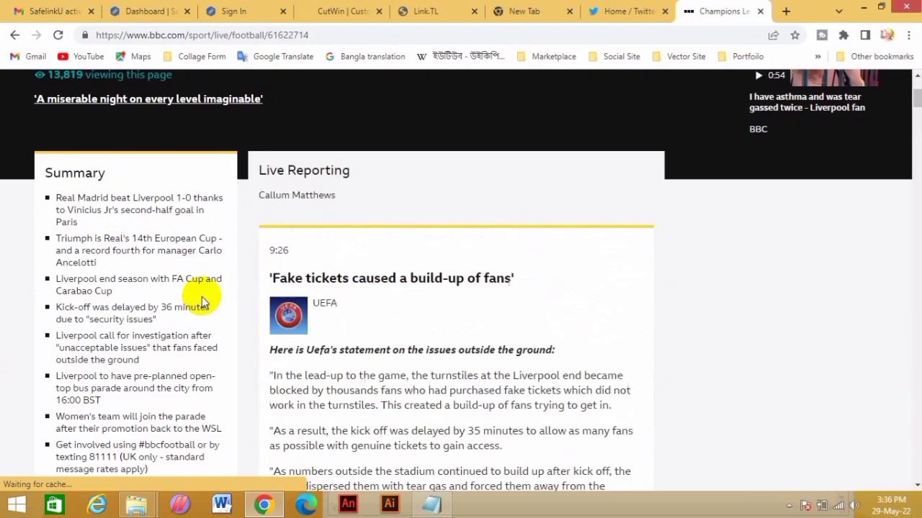
click(202, 295)
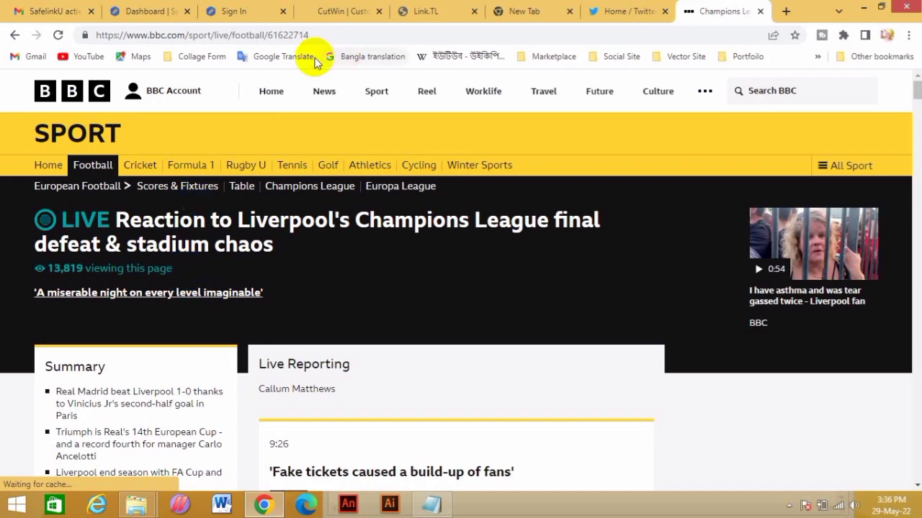
click(92, 138)
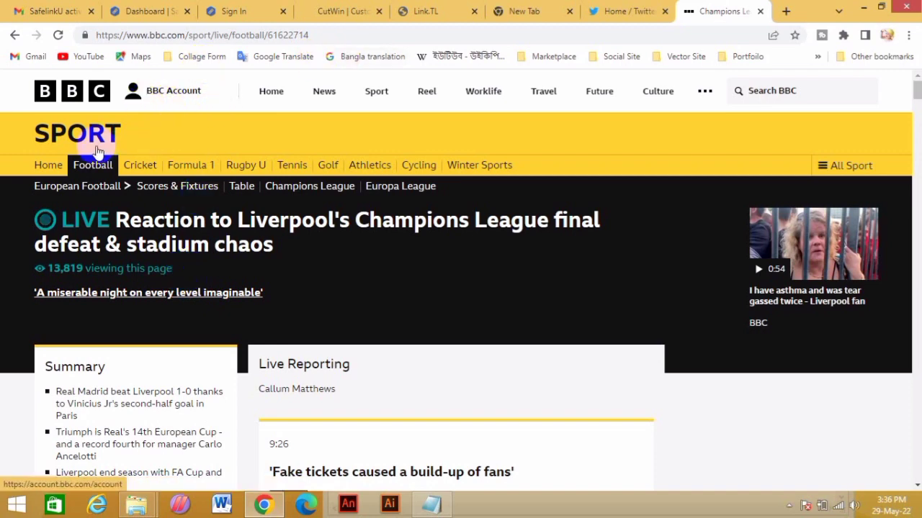
click(81, 98)
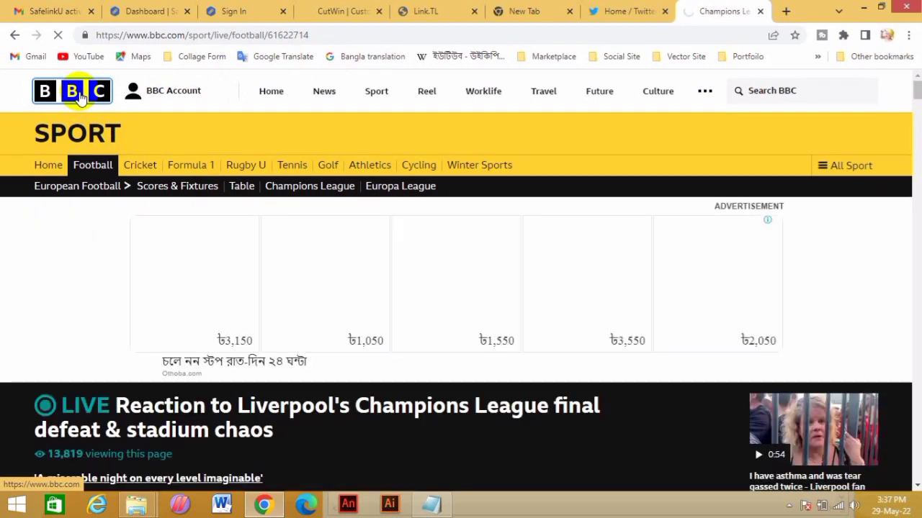
click(81, 97)
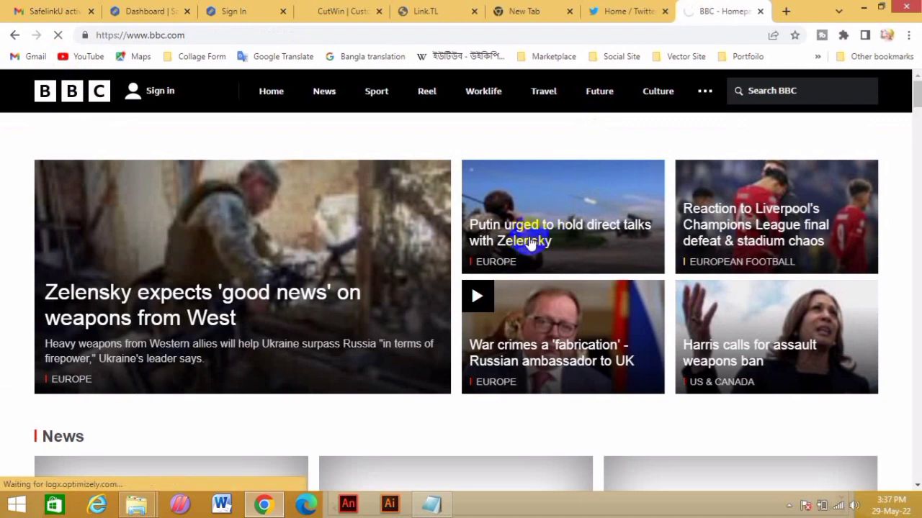
Open the story on Putin being urged to hold direct talks and copy its URL
click(530, 243)
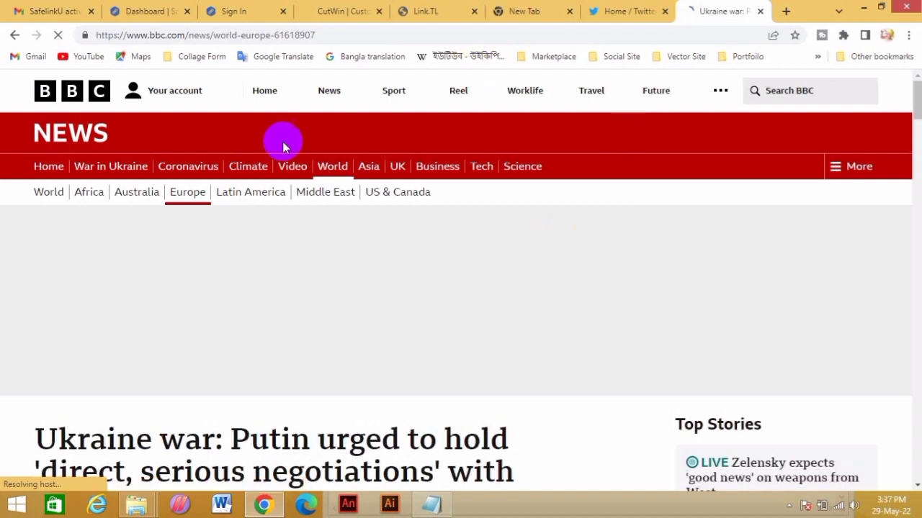
click(252, 37)
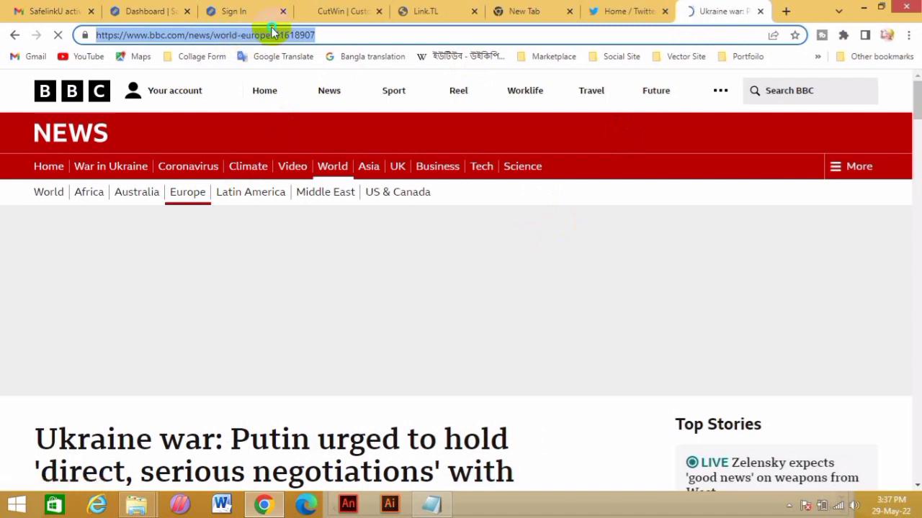
right_click(272, 33)
click(302, 78)
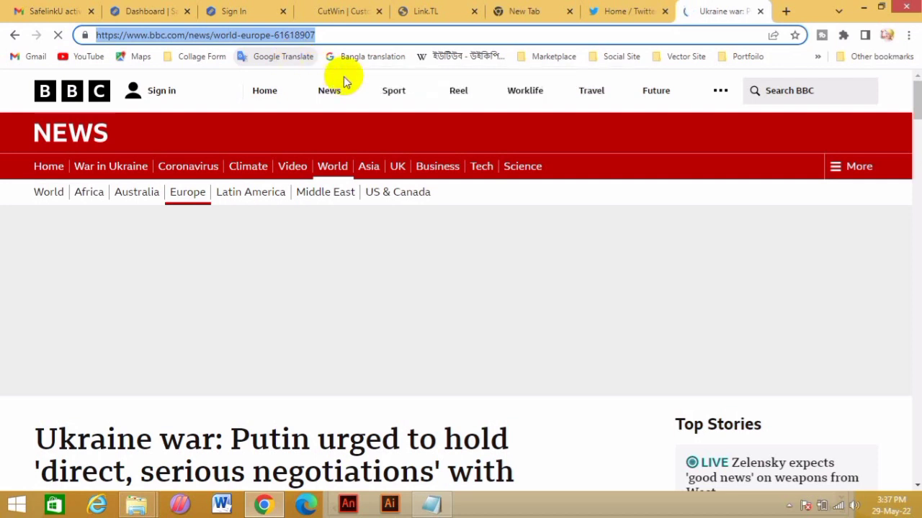
right_click(218, 35)
click(252, 81)
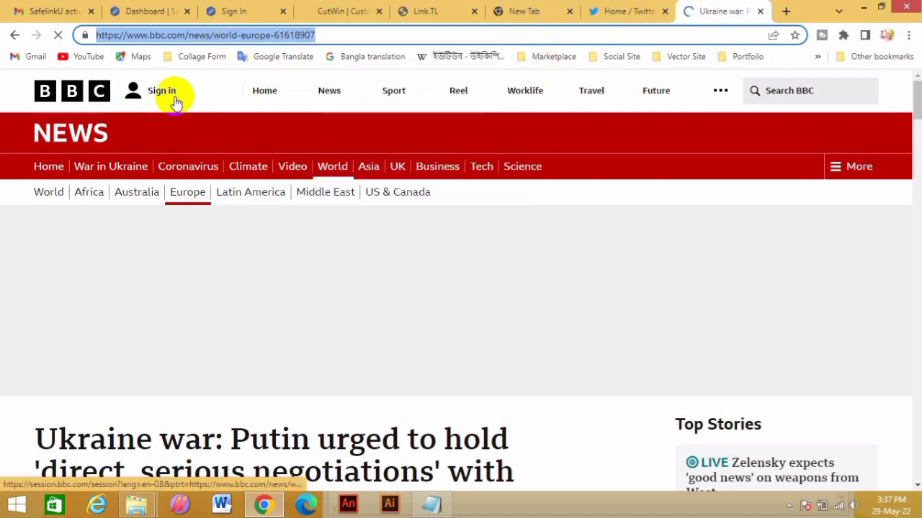
Empty the Notepad note of the old cuisine title, link and pasted BBC address
click(430, 505)
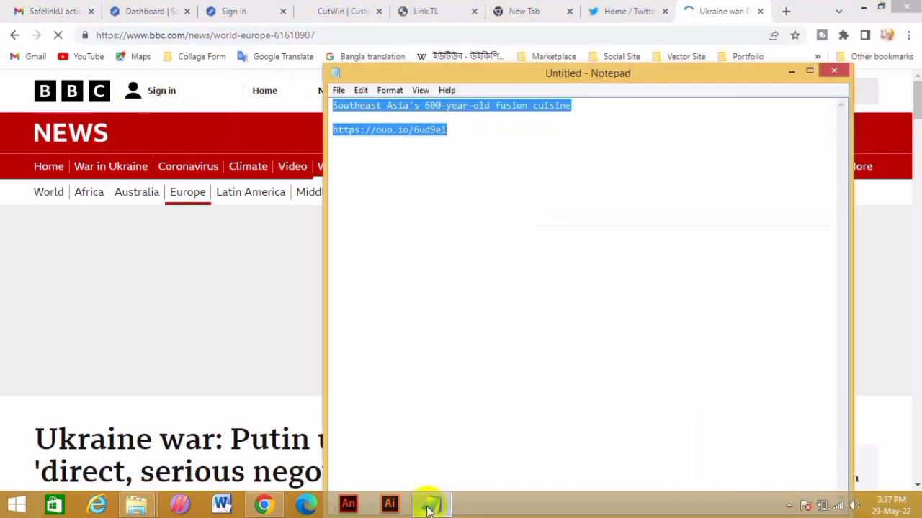
key(BackSpace)
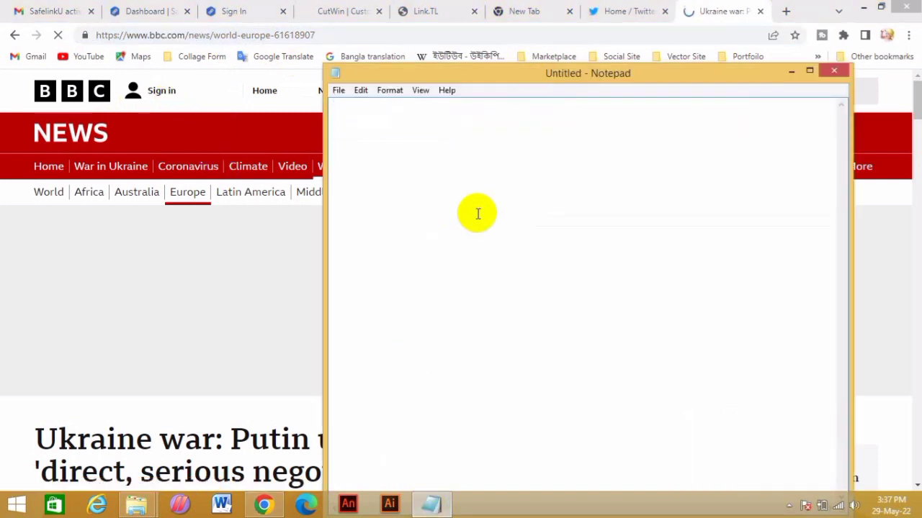
key(ctrl+v)
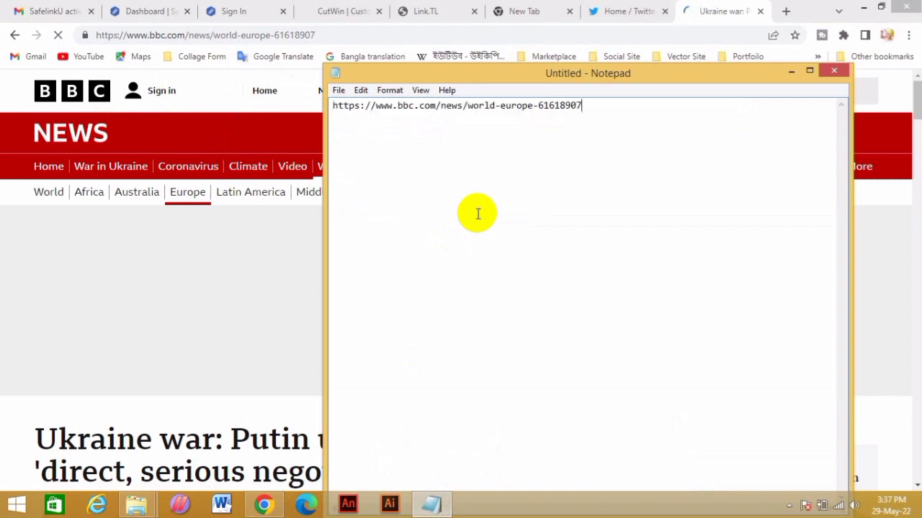
key(ctrl+a)
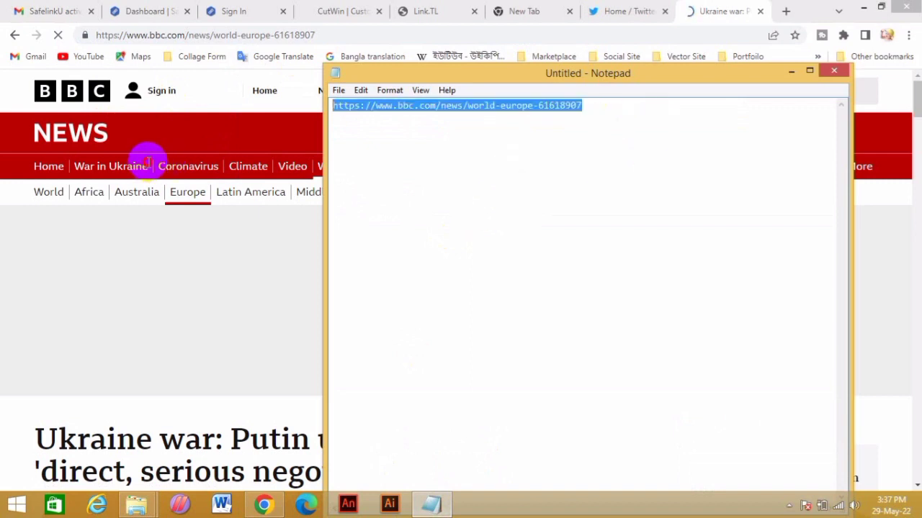
key(BackSpace)
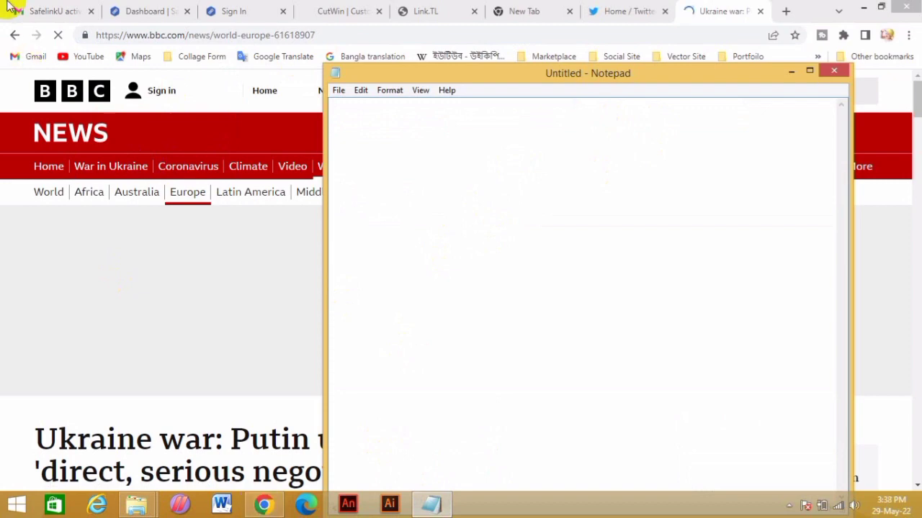
click(123, 8)
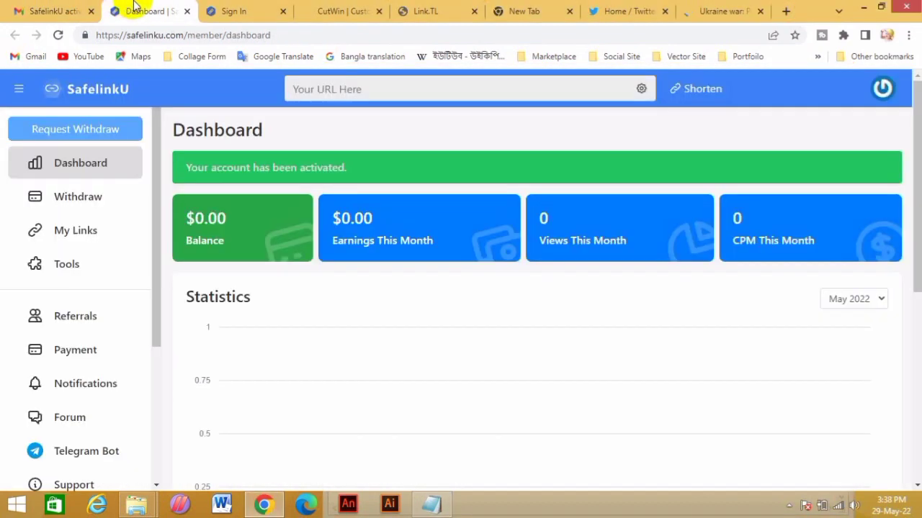
right_click(349, 92)
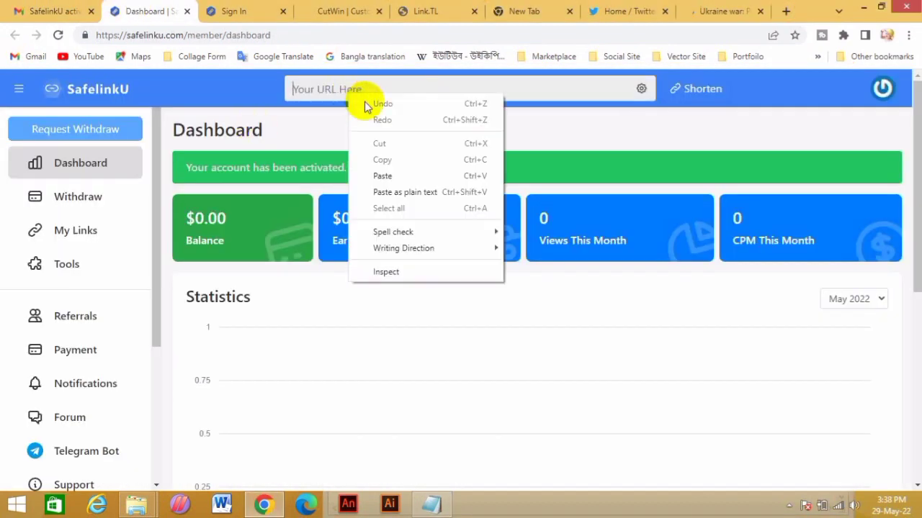
click(381, 173)
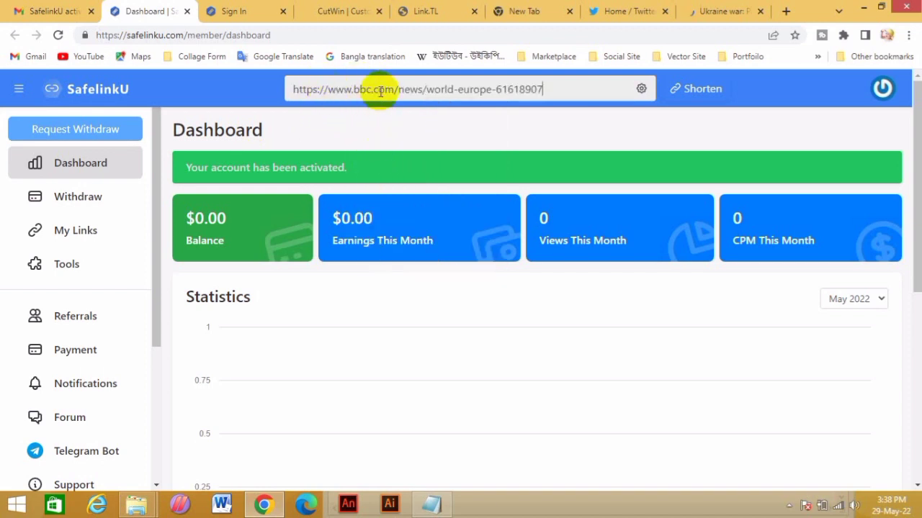
click(700, 91)
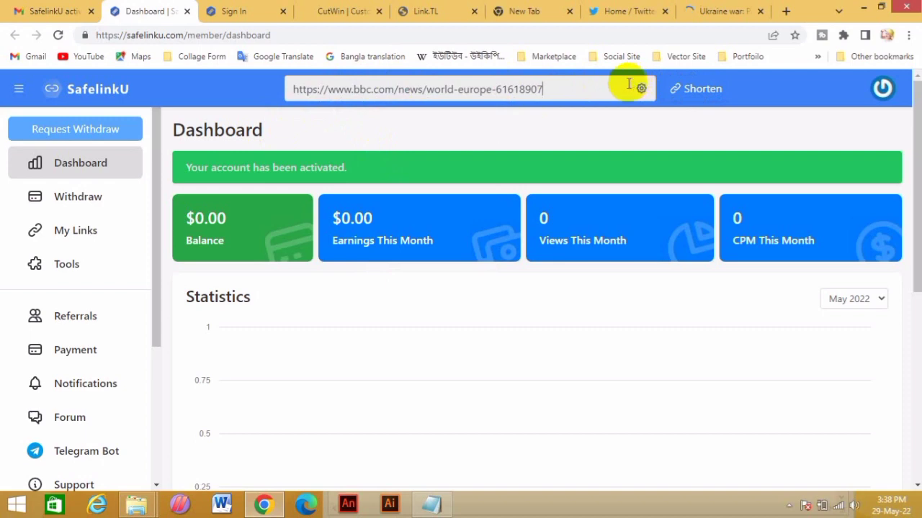
click(689, 87)
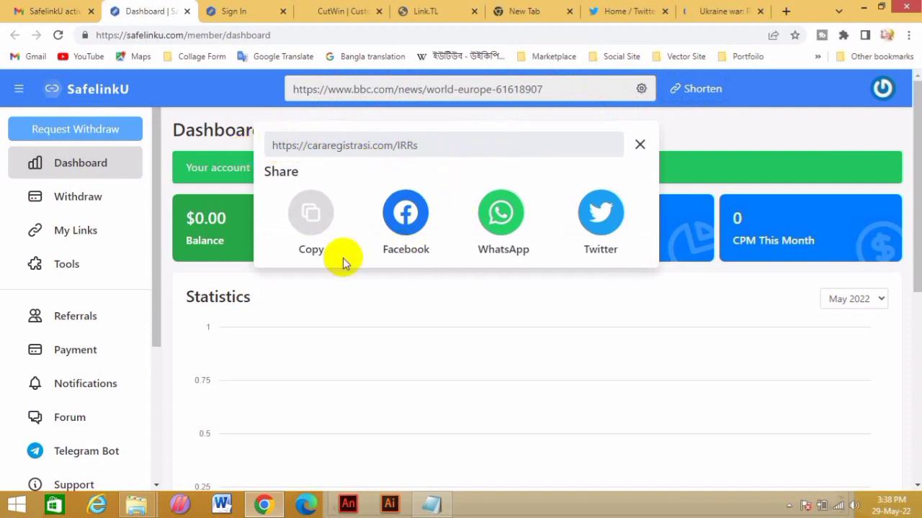
click(310, 229)
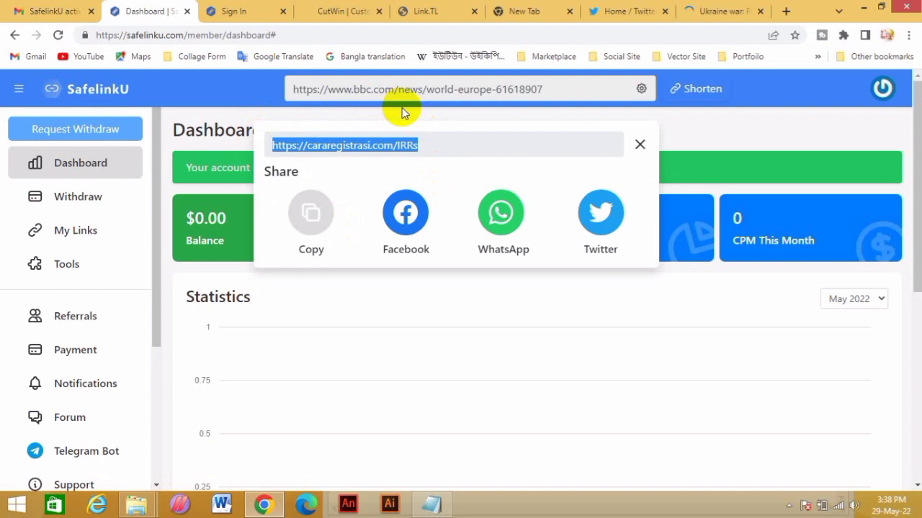
click(432, 506)
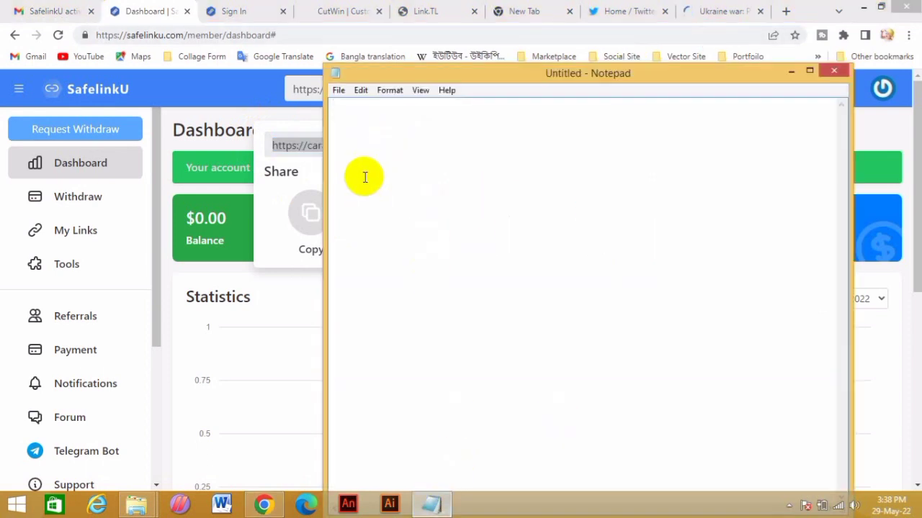
key(ctrl+v)
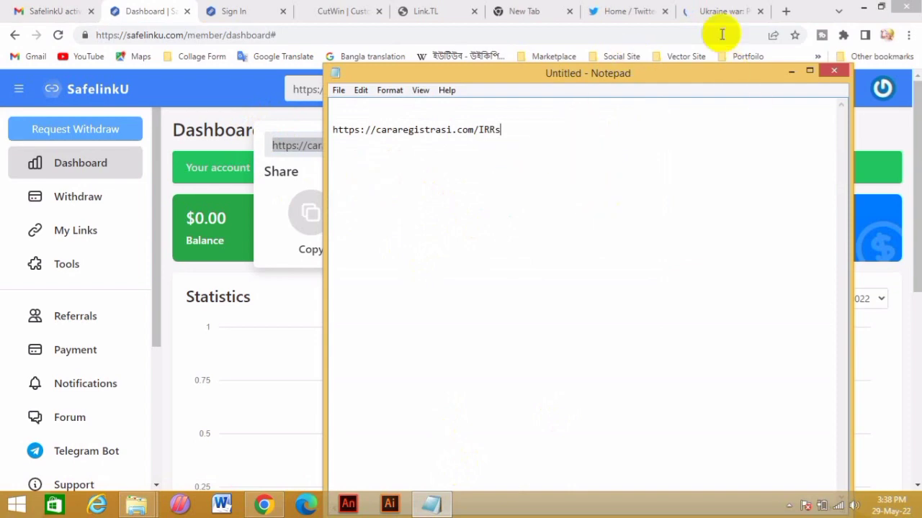
click(714, 11)
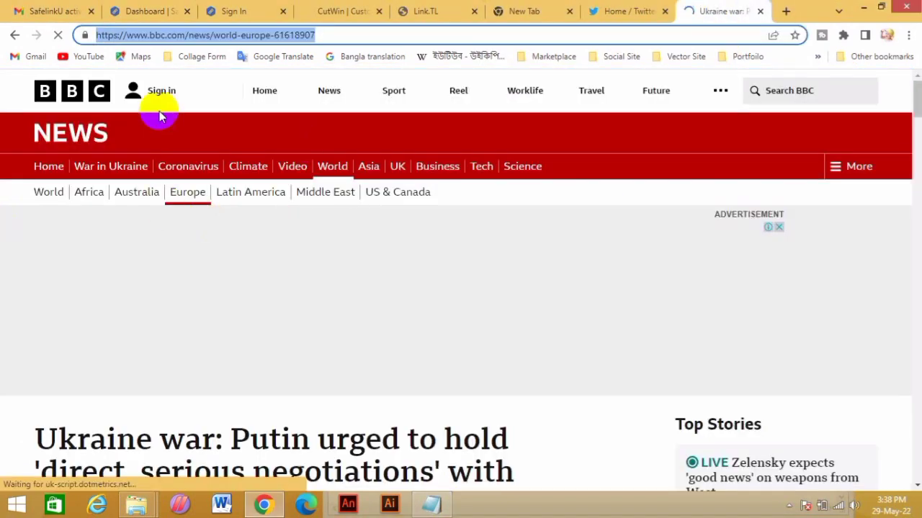
Copy the headline text 'Ukraine war: Putin urged to hold 'direct' and bring Notepad forward
scroll(303, 403, down, 1)
click(23, 394)
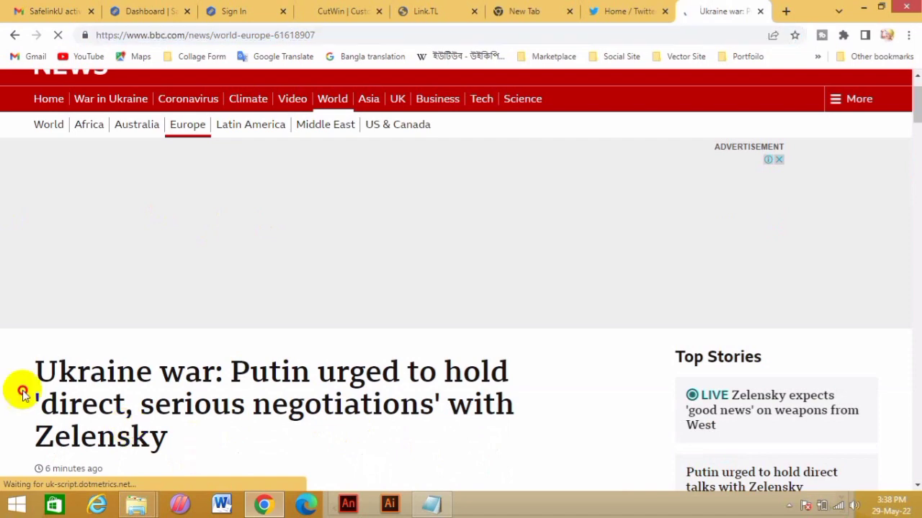
drag(23, 393, 118, 382)
click(43, 371)
right_click(120, 383)
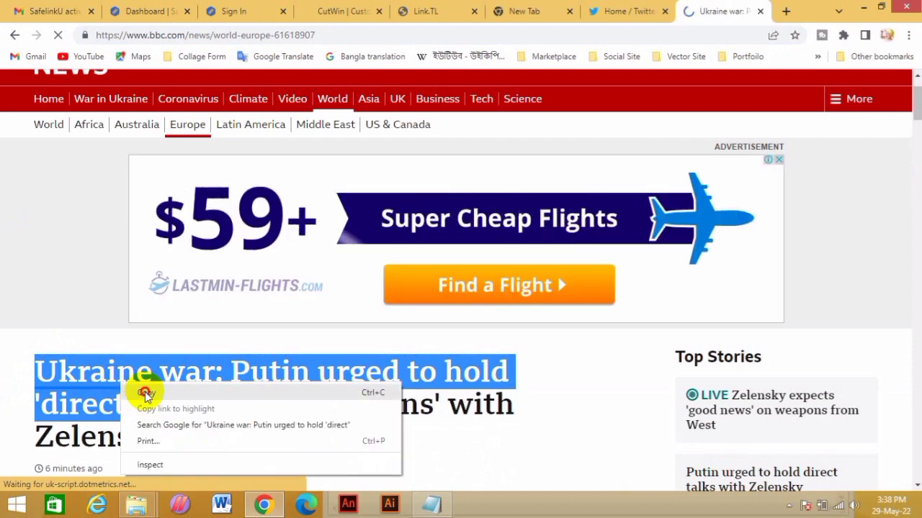
click(144, 391)
click(626, 9)
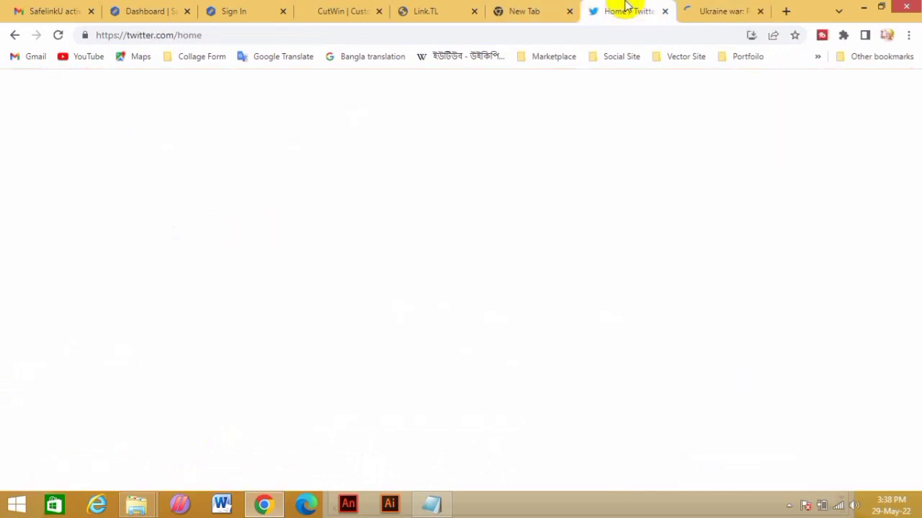
click(695, 11)
click(431, 504)
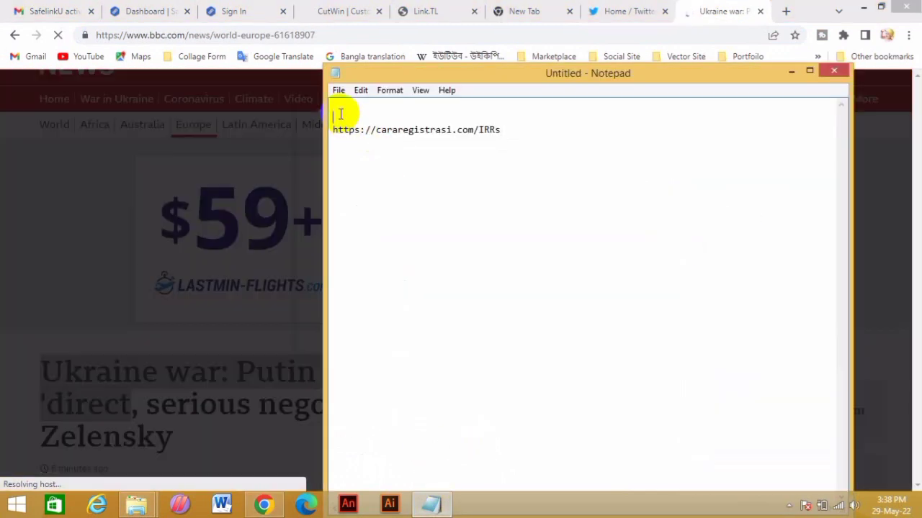
Paste the BBC headline onto the note's first line, above the short link
click(338, 108)
right_click(339, 108)
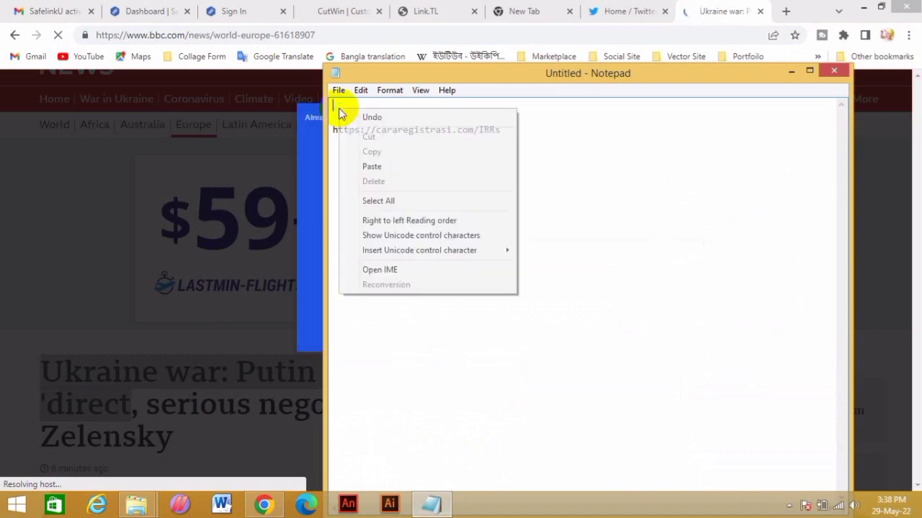
click(376, 170)
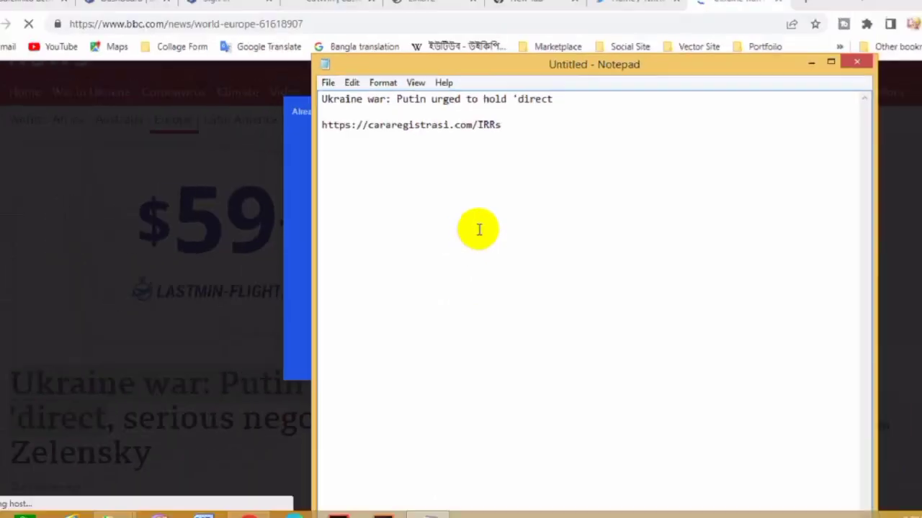
Copy both the headline and short link lines, then return to the SafelinkU dashboard
drag(540, 67, 120, 53)
drag(308, 122, 309, 105)
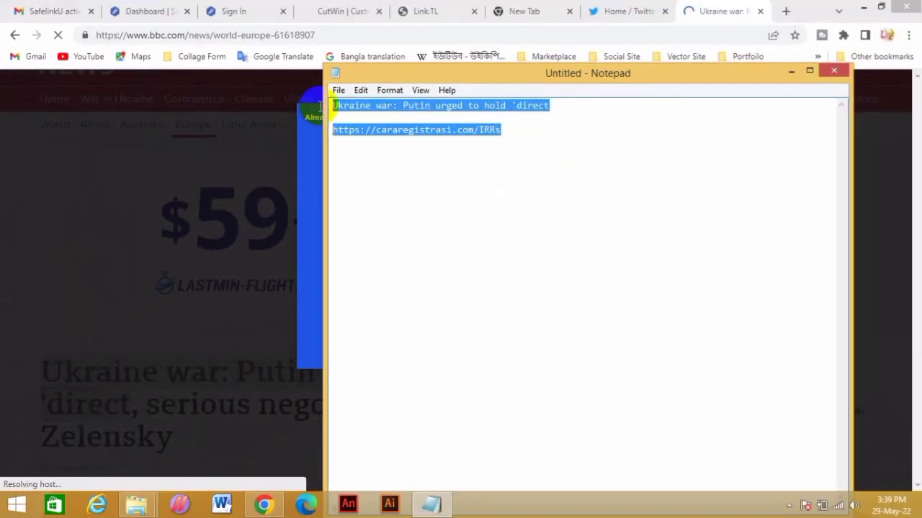
right_click(379, 112)
click(410, 150)
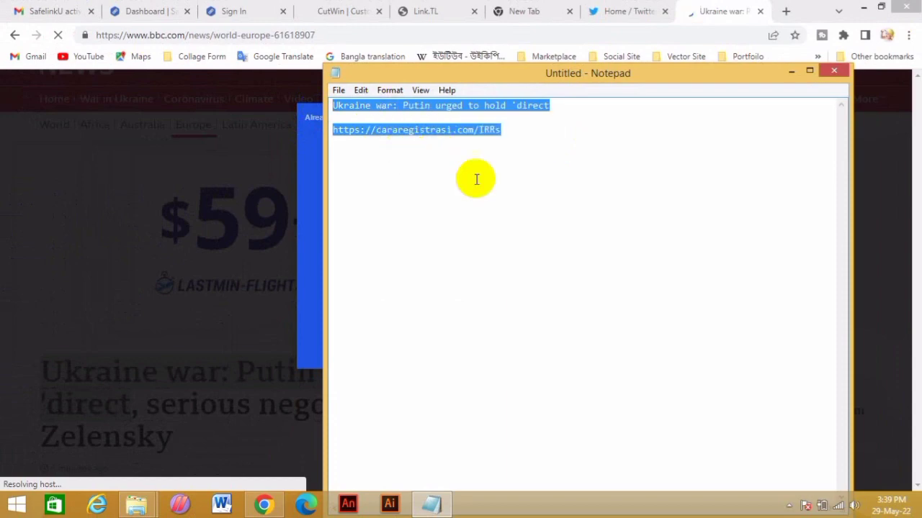
click(146, 10)
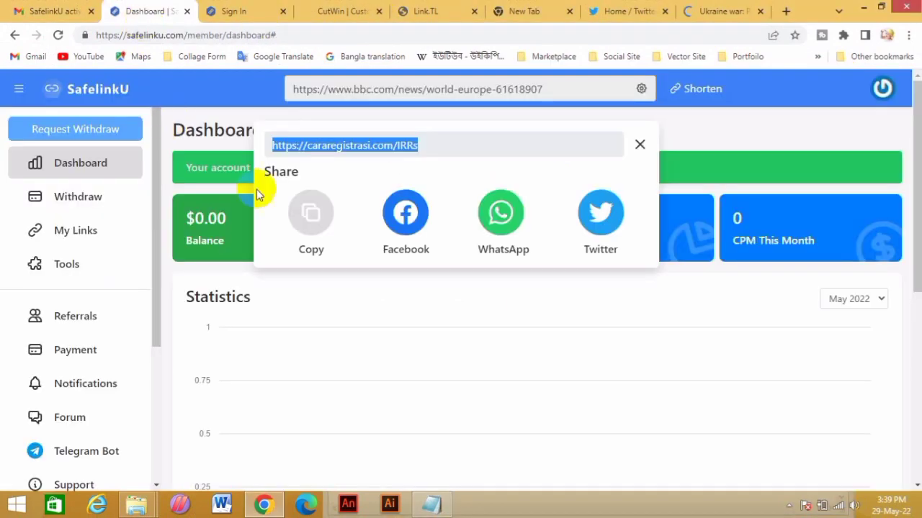
Close the share popup and tweet the Ukraine war headline with the cararegistrasi.com/IRRs link
click(639, 144)
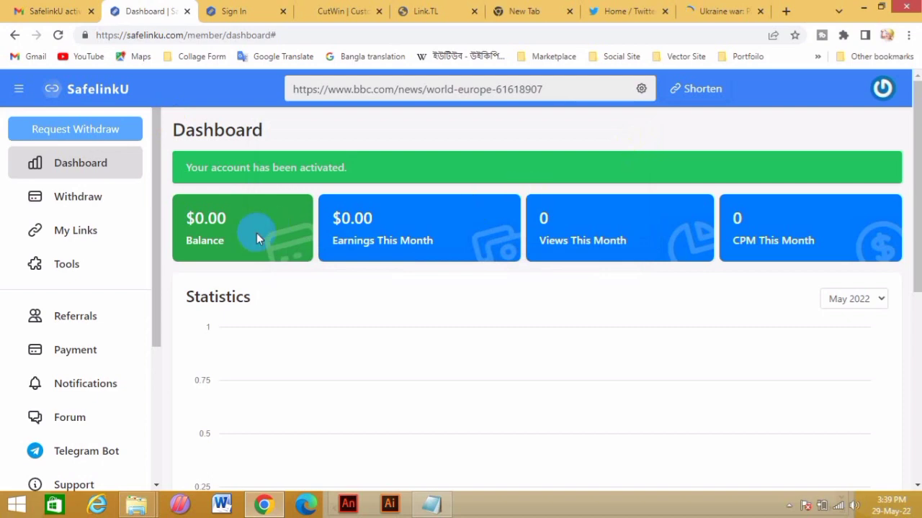
click(621, 7)
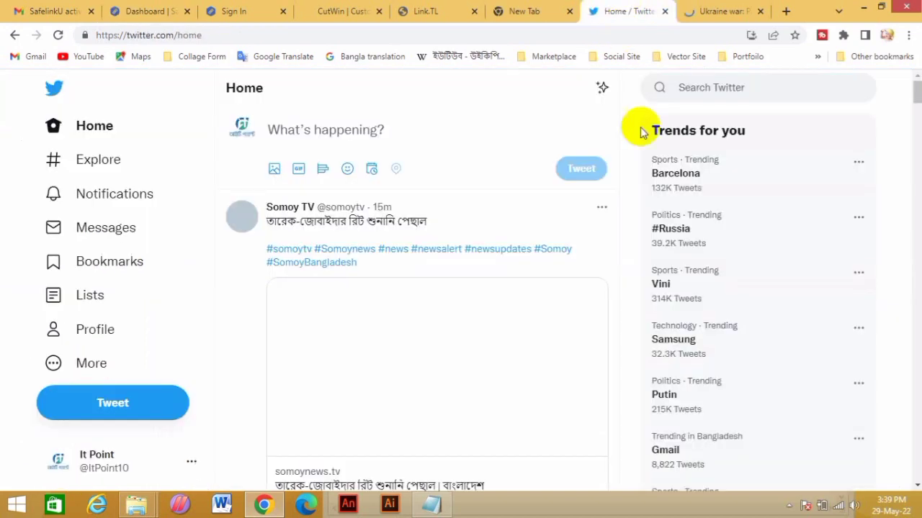
click(307, 129)
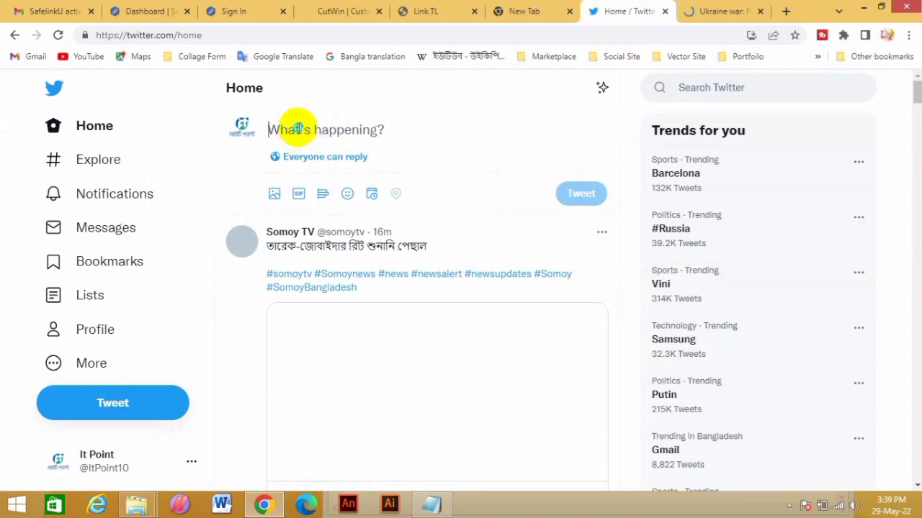
right_click(300, 128)
click(343, 203)
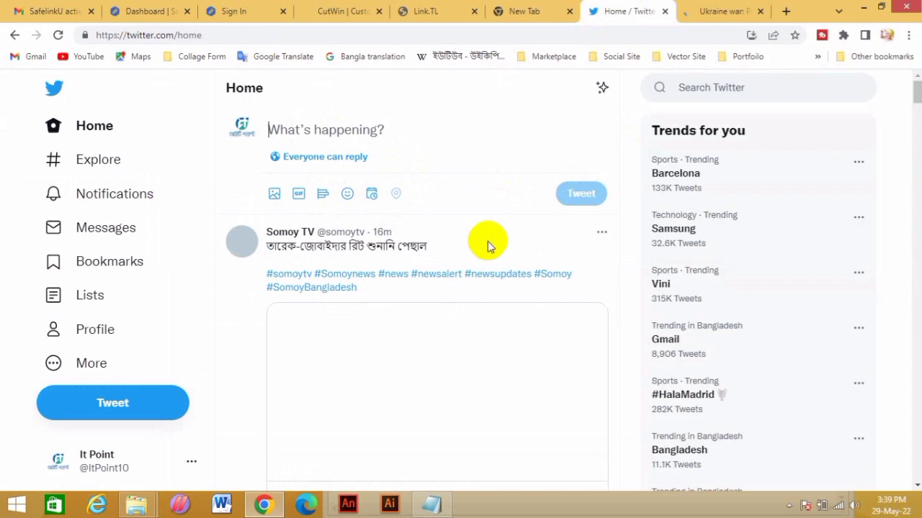
key(ctrl+v)
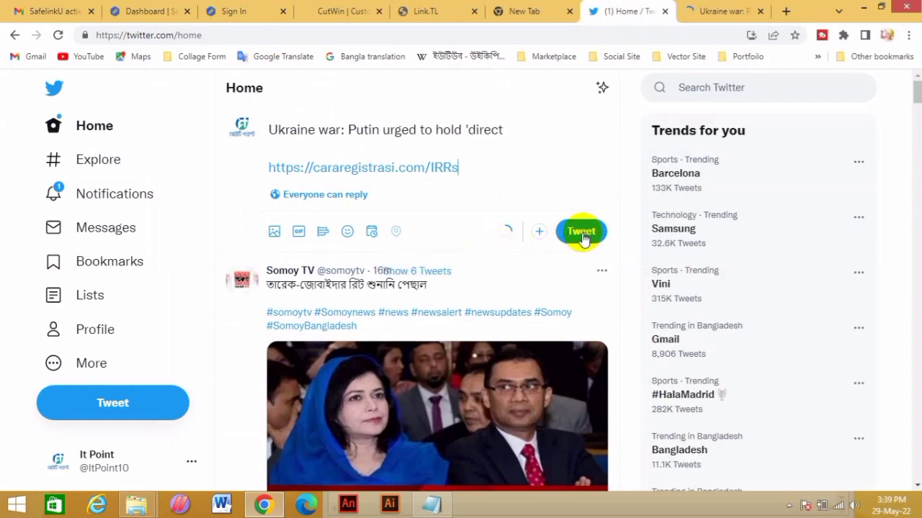
click(582, 232)
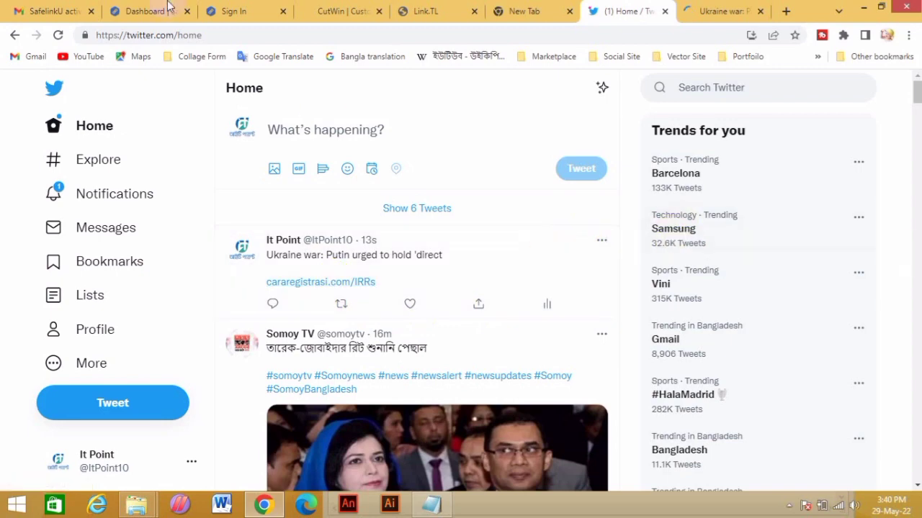
Back in SafelinkU, scroll through the dashboard statistics, then go to the Payment settings page
click(129, 9)
scroll(270, 363, down, 1)
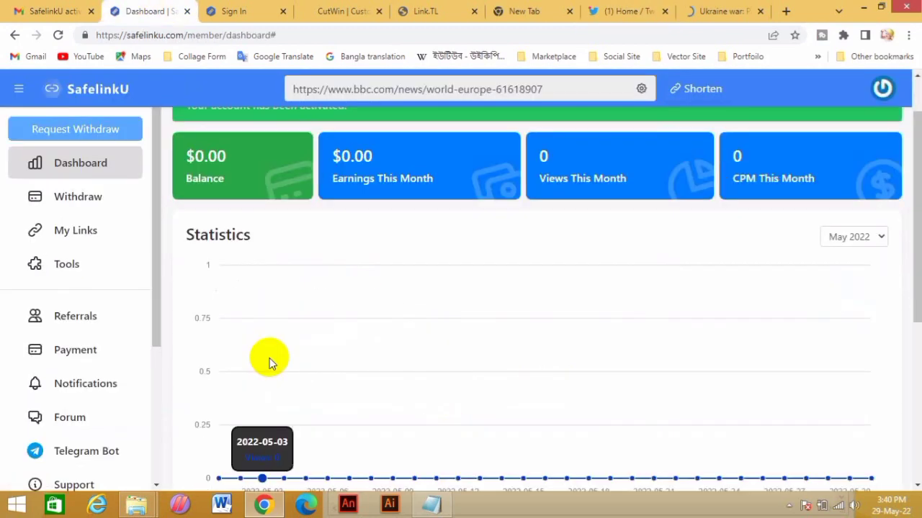
scroll(269, 358, down, 2)
scroll(131, 361, down, 3)
scroll(131, 361, up, 3)
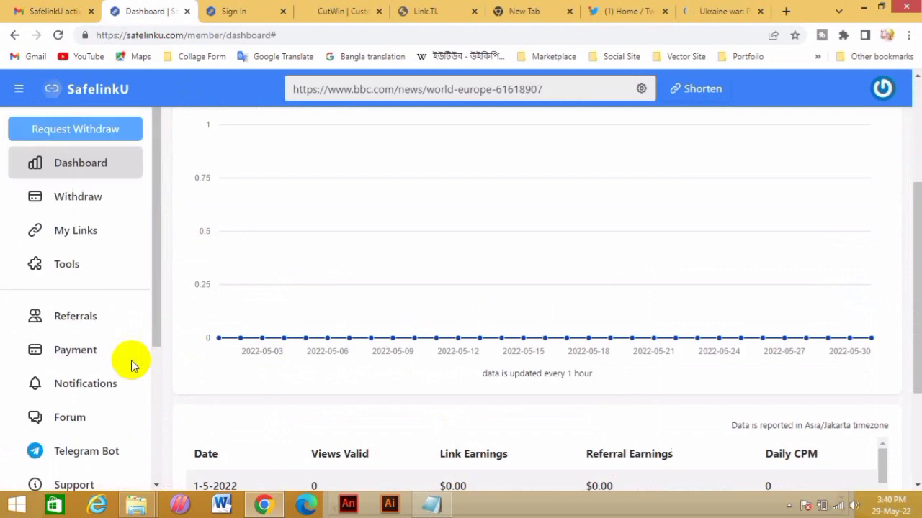
scroll(409, 365, up, 3)
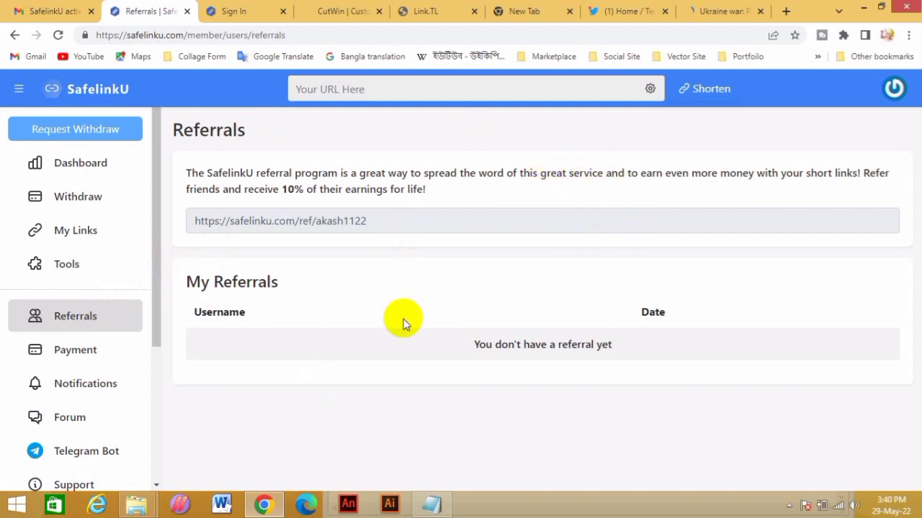
click(101, 357)
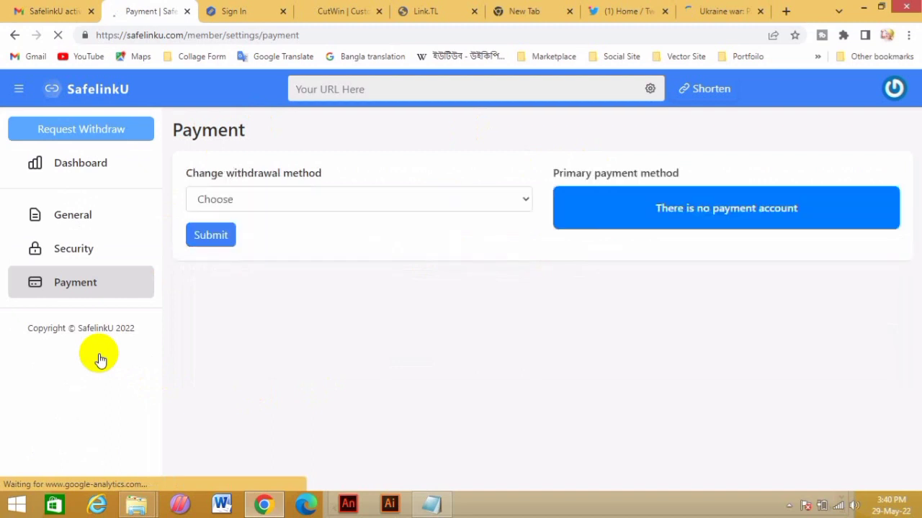
Pick Payeer as the withdrawal method, leaving the Payeer Account field blank and unsubmitted
click(344, 200)
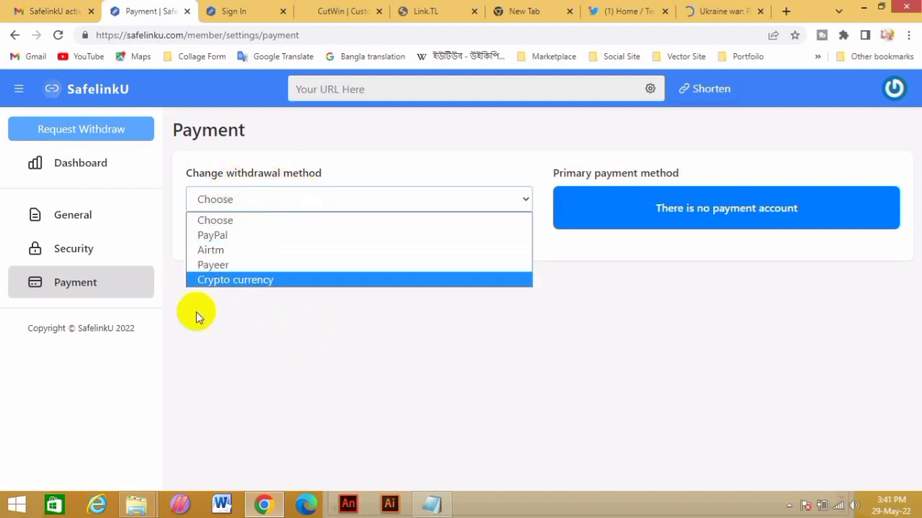
key(Escape)
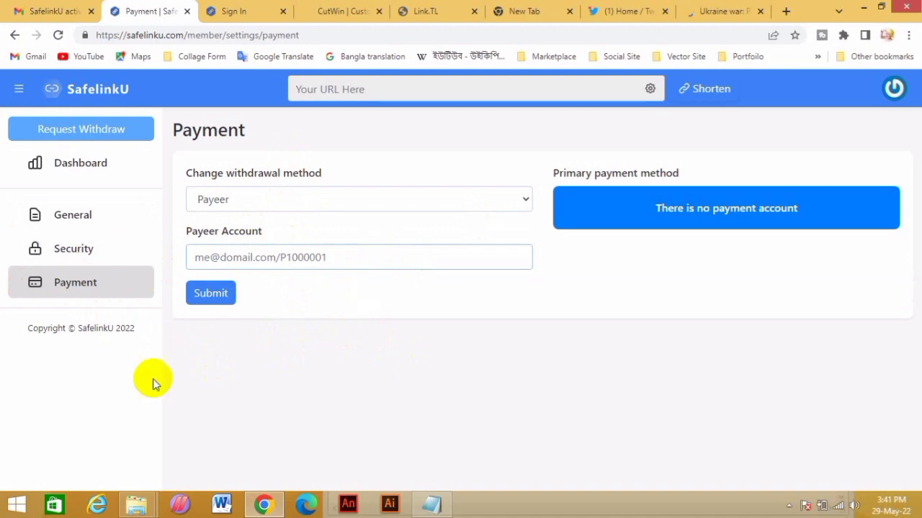
click(790, 505)
click(768, 438)
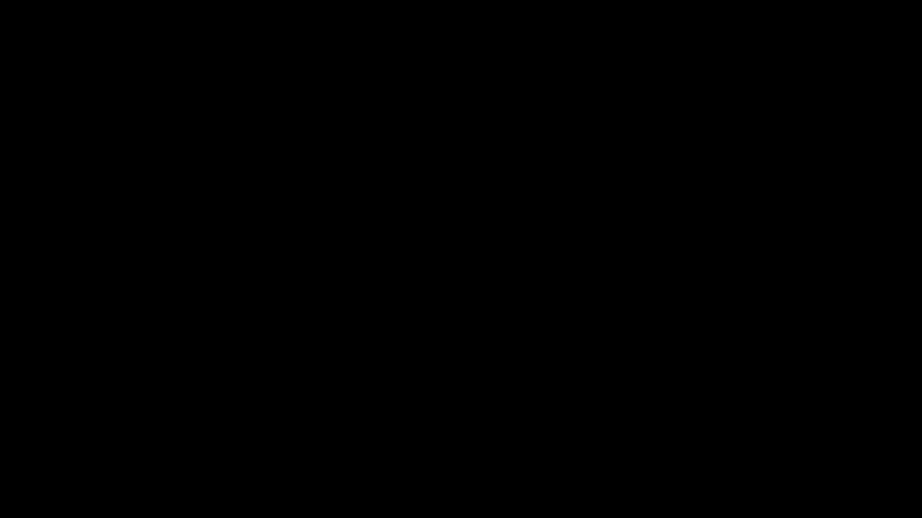